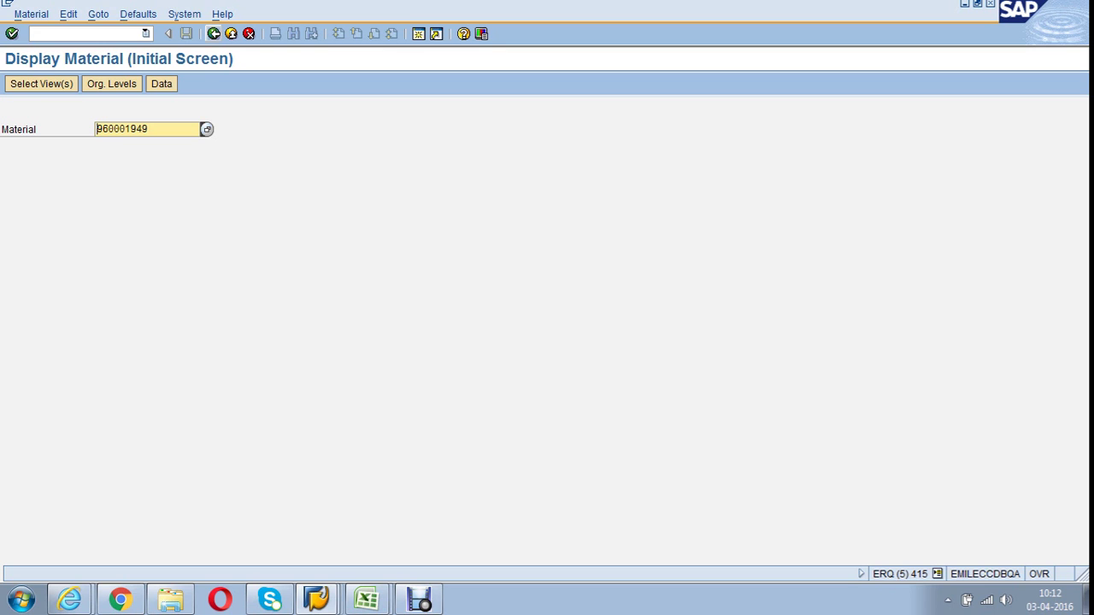
- Launch MM17 from SAP Easy Access and dismiss the table-selection information popup
key(F3)
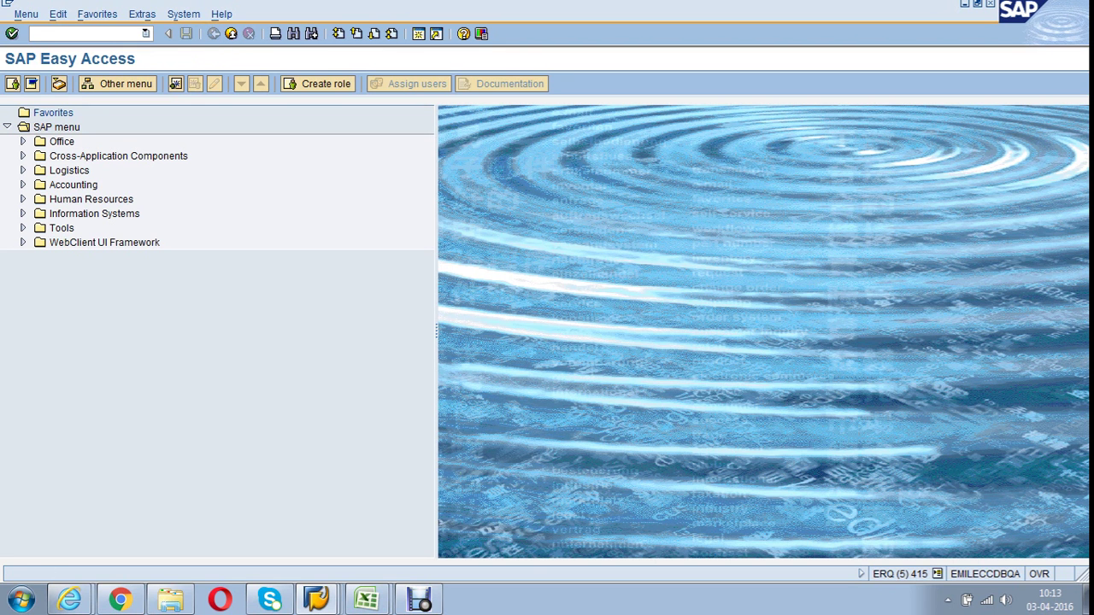
text(/NMM17)
key(Return)
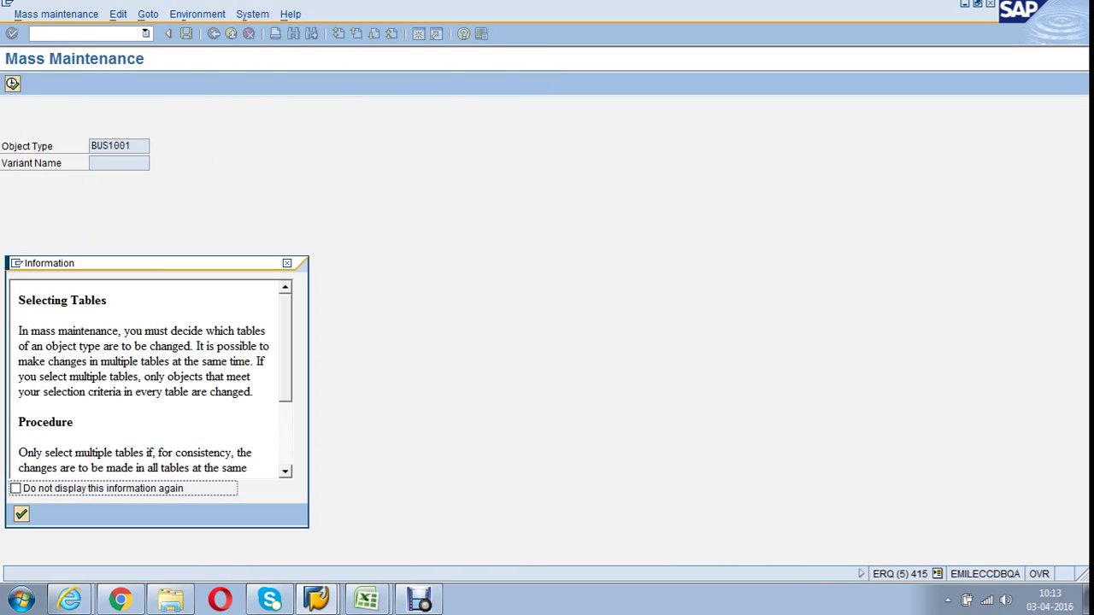
key(Return)
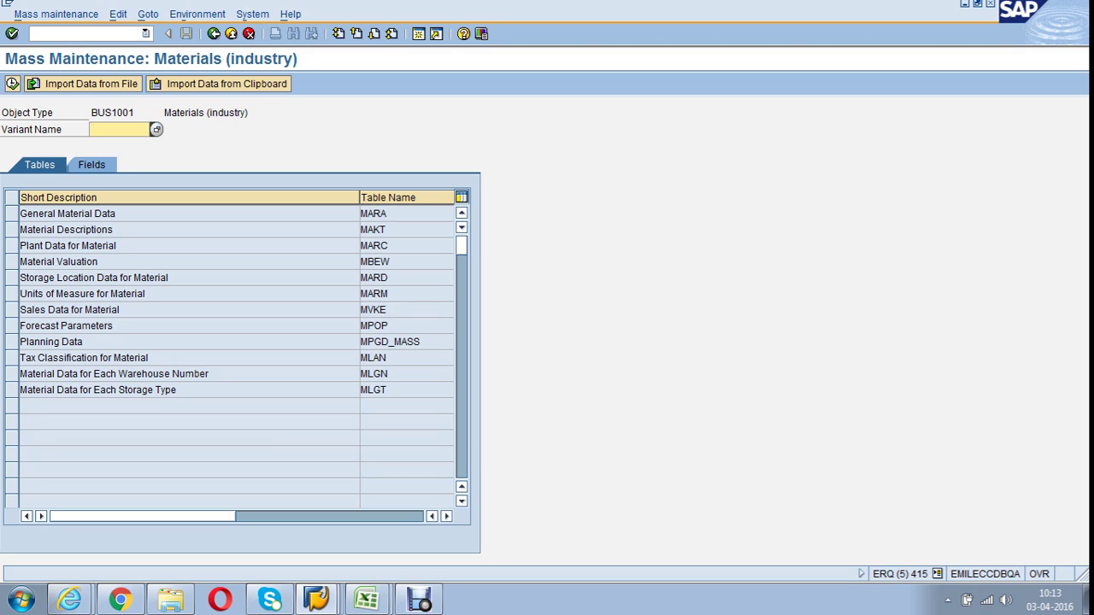
- Widen the MATNR and MFRNR columns in the Manufacturer workbook
click(367, 599)
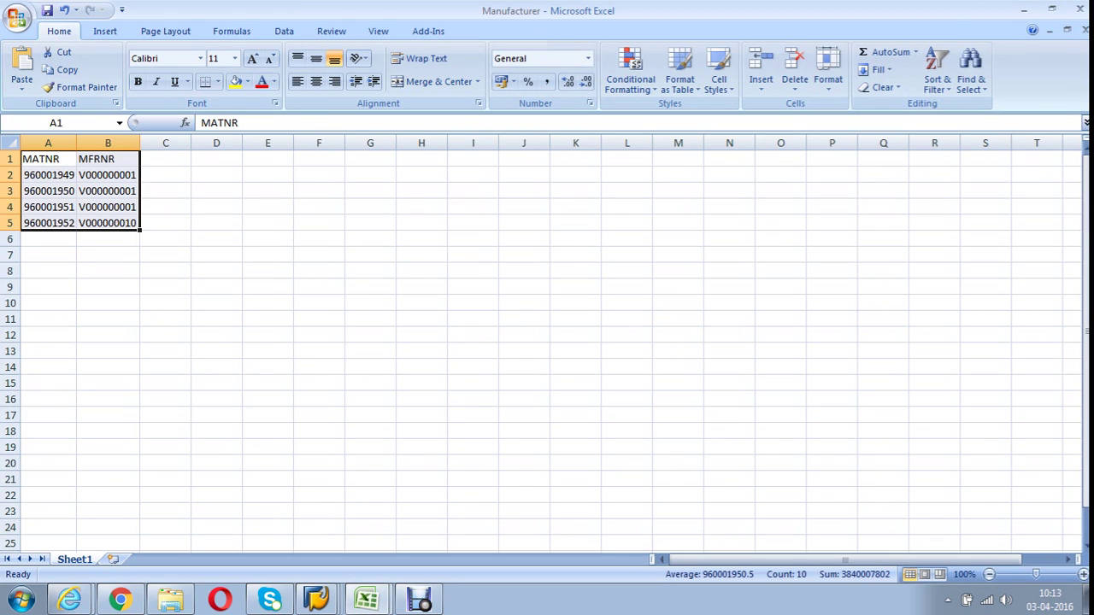
click(216, 302)
drag(76, 143, 199, 143)
click(152, 239)
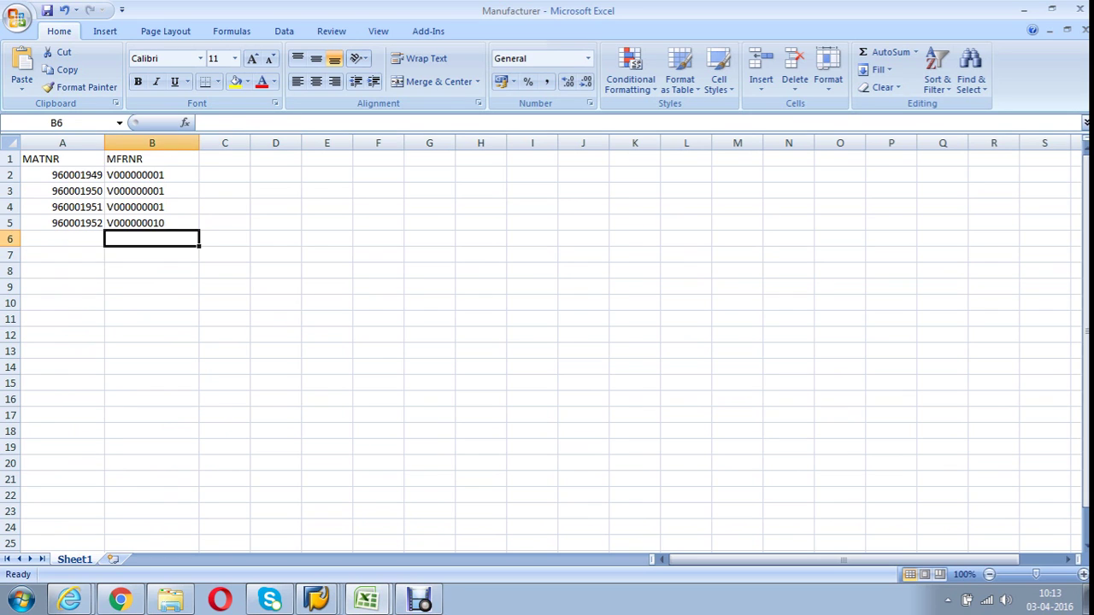
- Make the MATNR/MFRNR header row bold with a yellow fill
click(152, 159)
key(Right)
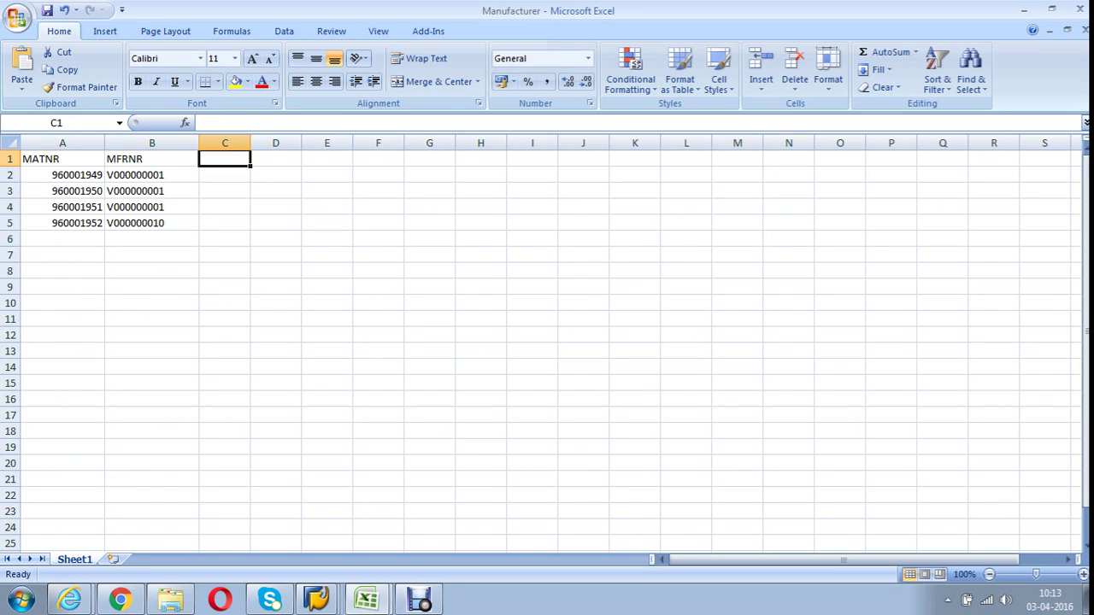
key(Left)
key(Left)
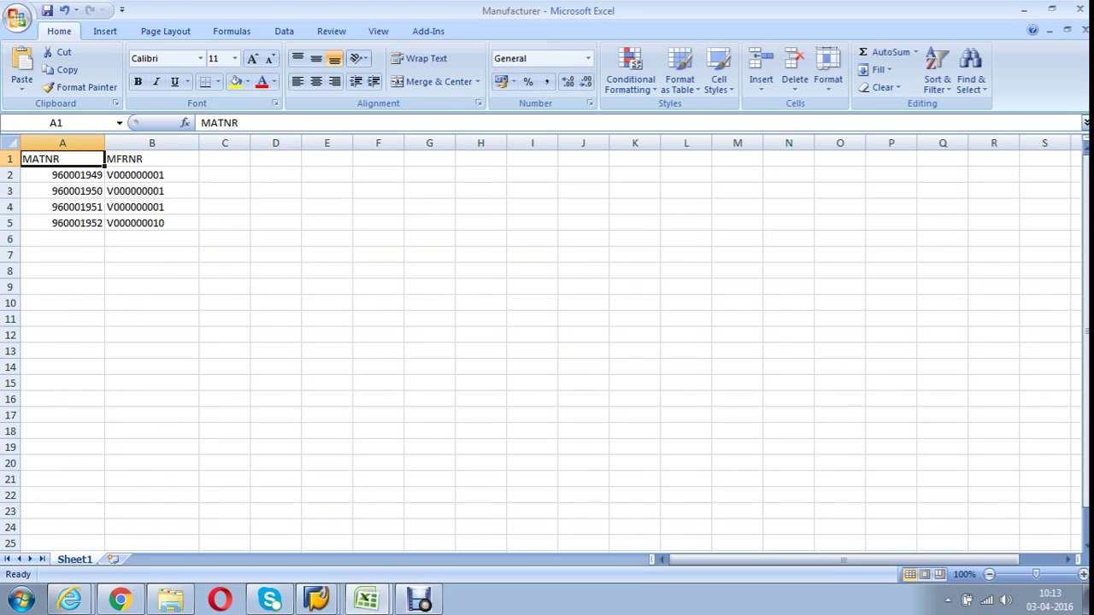
key(shift+Right)
key(ctrl+b)
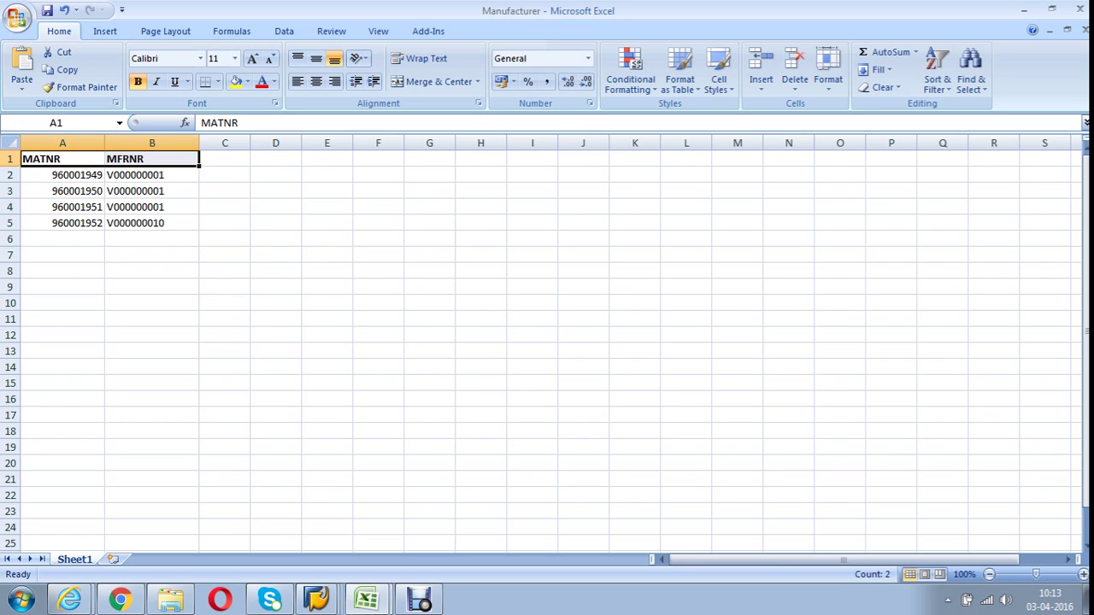
key(alt+h)
key(h)
key(Return)
key(Left)
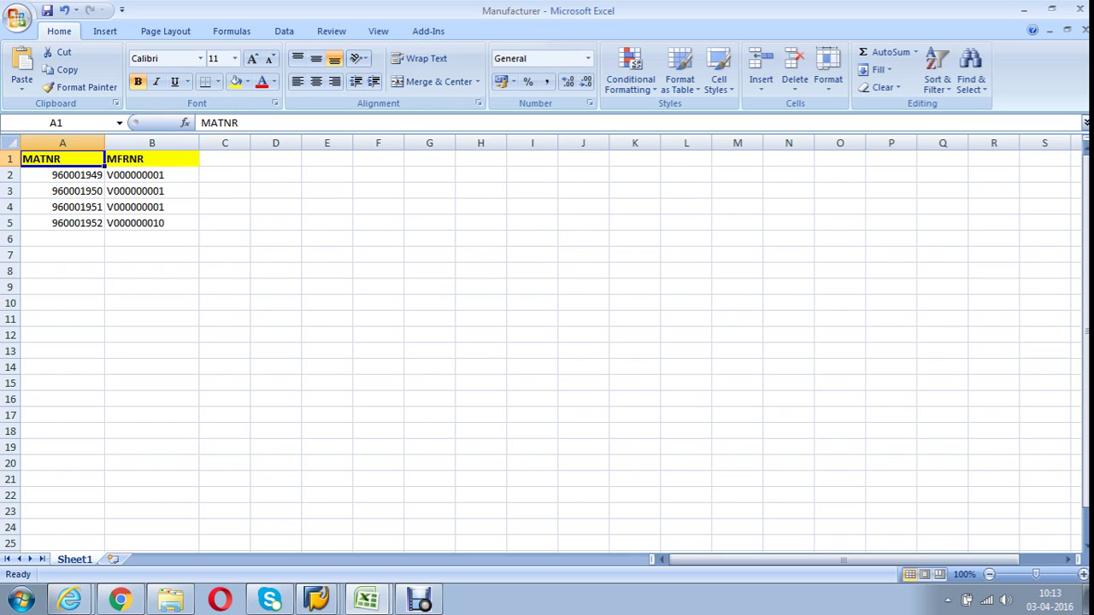
key(Right)
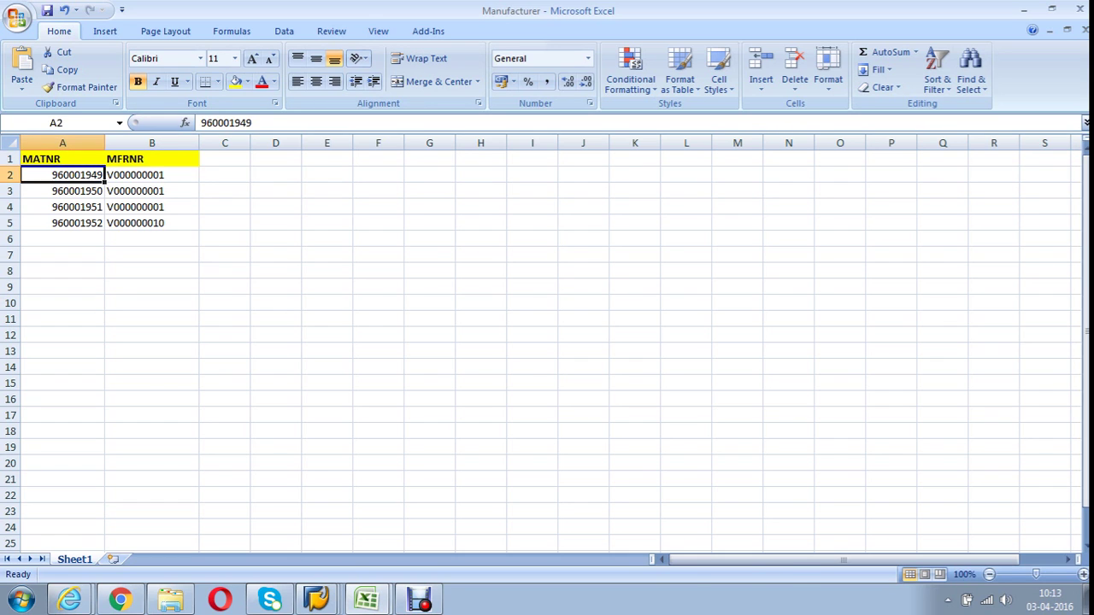
drag(68, 174, 69, 223)
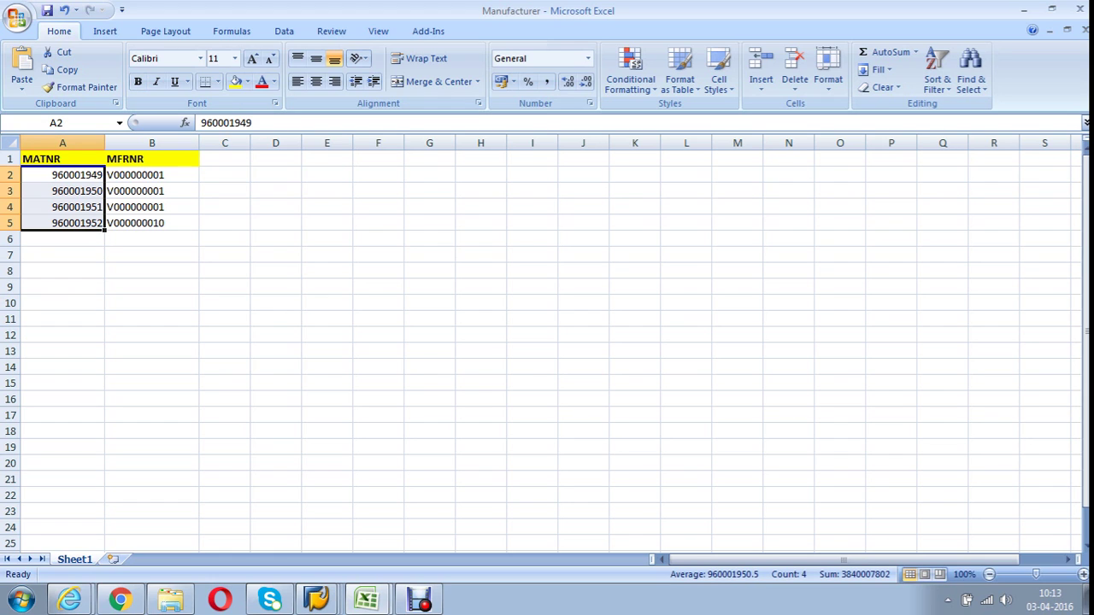
- Set the first three manufacturer numbers to V000000010
key(Right)
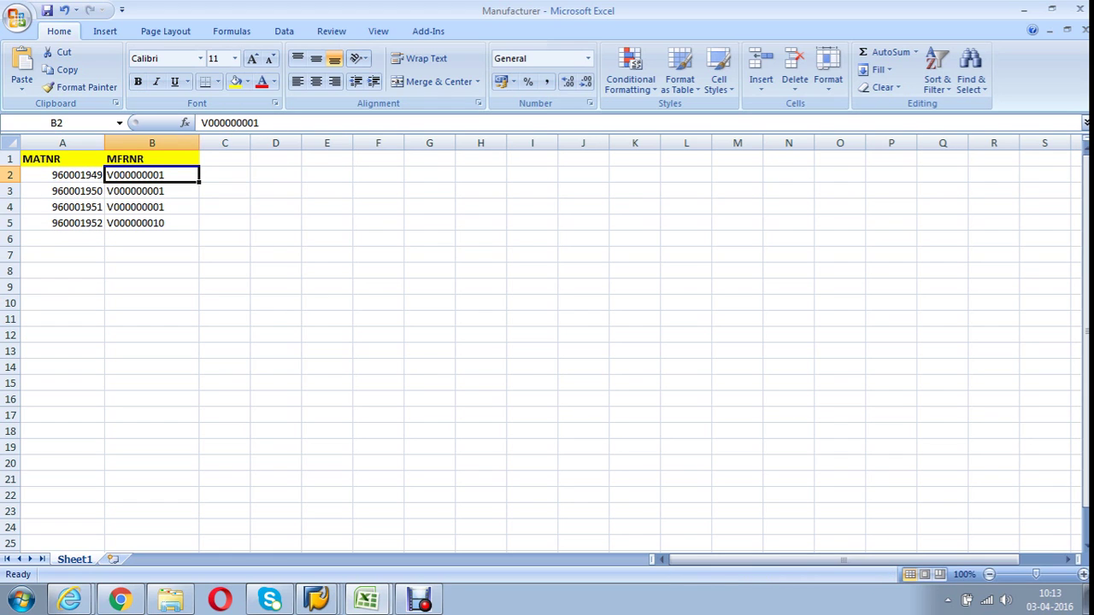
key(F2)
key(BackSpace)
key(BackSpace)
- Set the last manufacturer number to V000000001 and copy the whole table
key(BackSpace)
text(10)
key(Return)
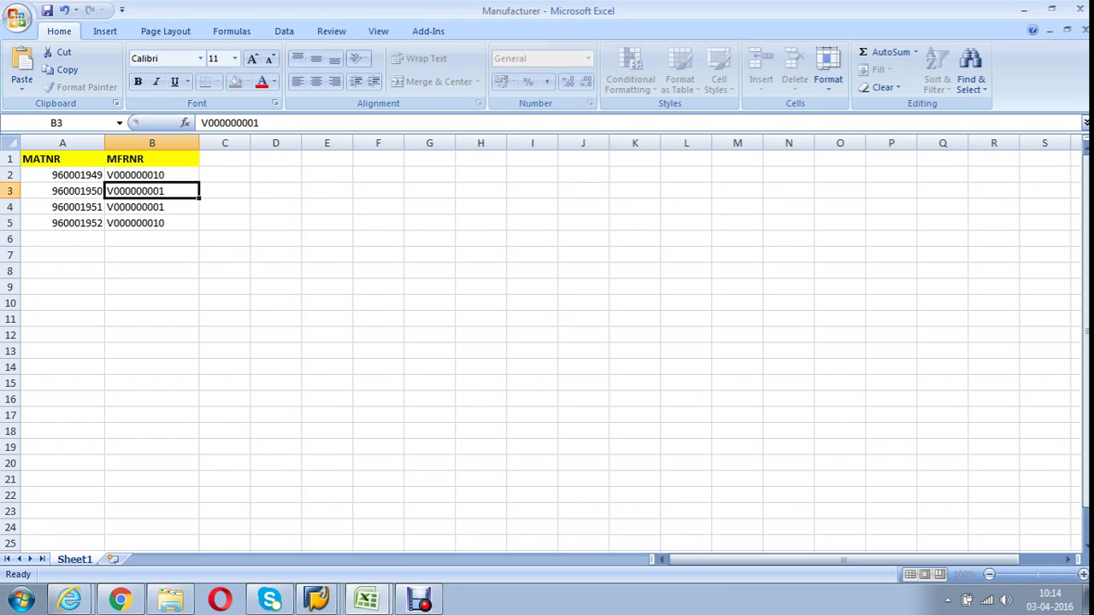
key(ctrl+d)
key(Down)
key(ctrl+d)
key(Down)
key(F2)
key(BackSpace)
key(BackSpace)
text(01)
key(Return)
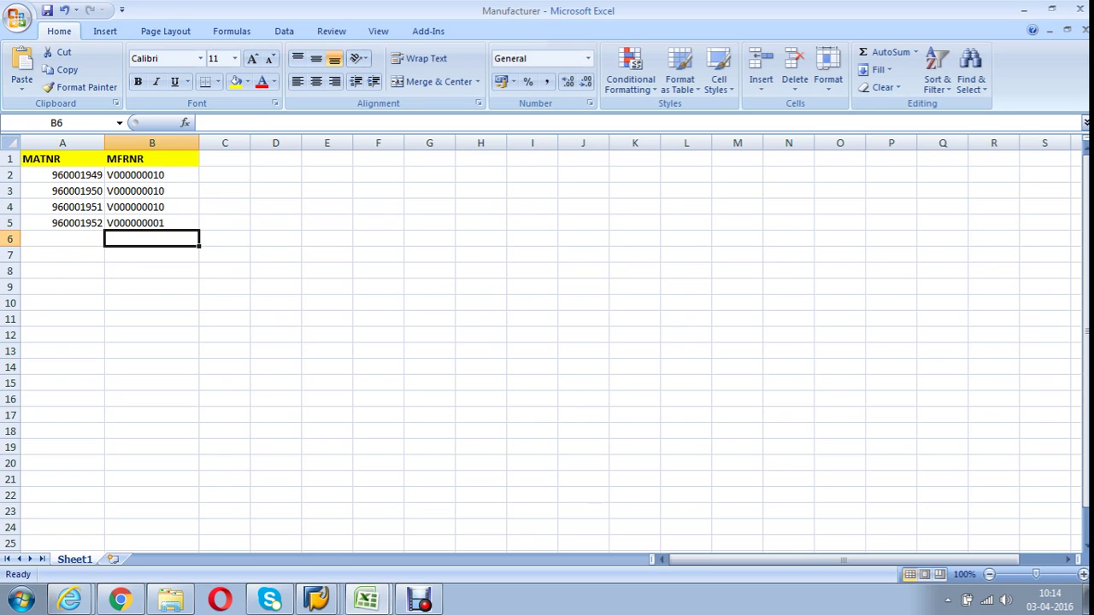
mouse_move(62, 159)
mouse_down()
mouse_move(61, 190)
mouse_move(152, 240)
mouse_move(152, 222)
mouse_up()
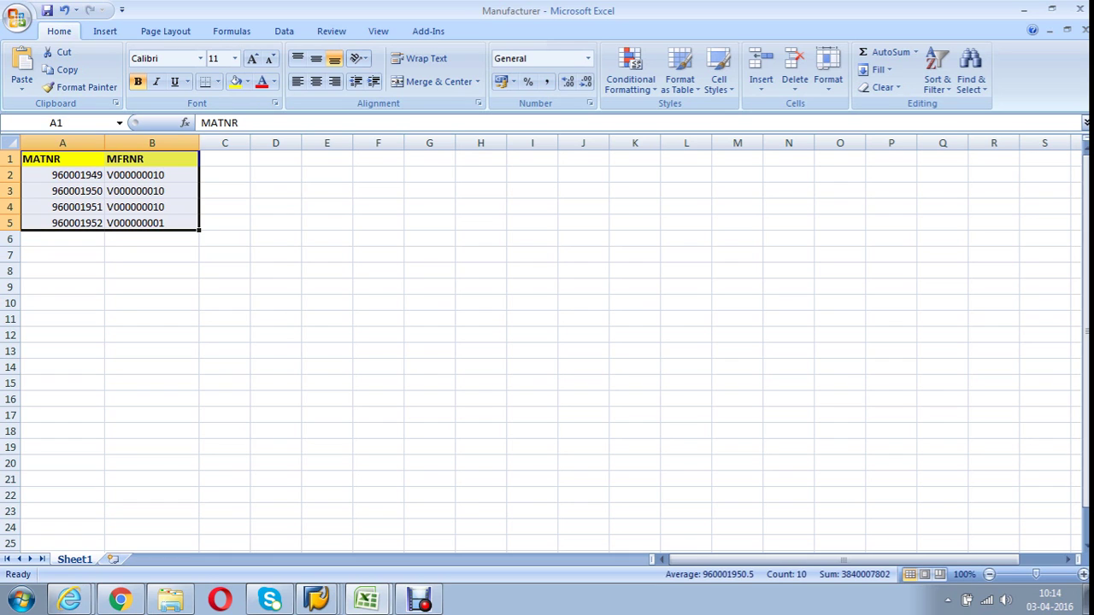
key(ctrl+c)
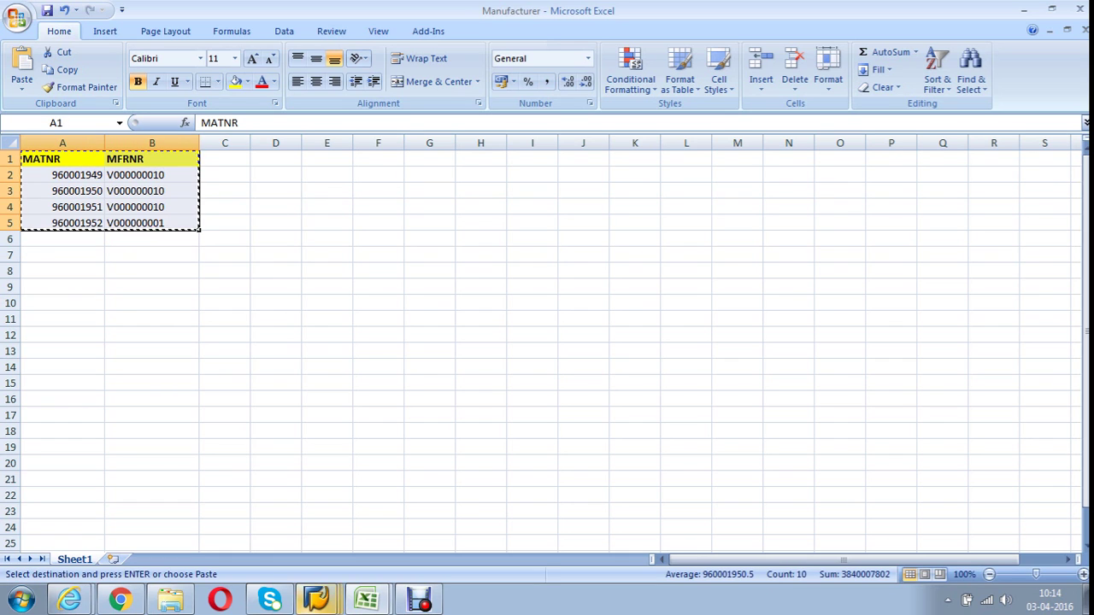
- Browse the Material Master folders, then close the folder window to reveal the desktop
click(170, 600)
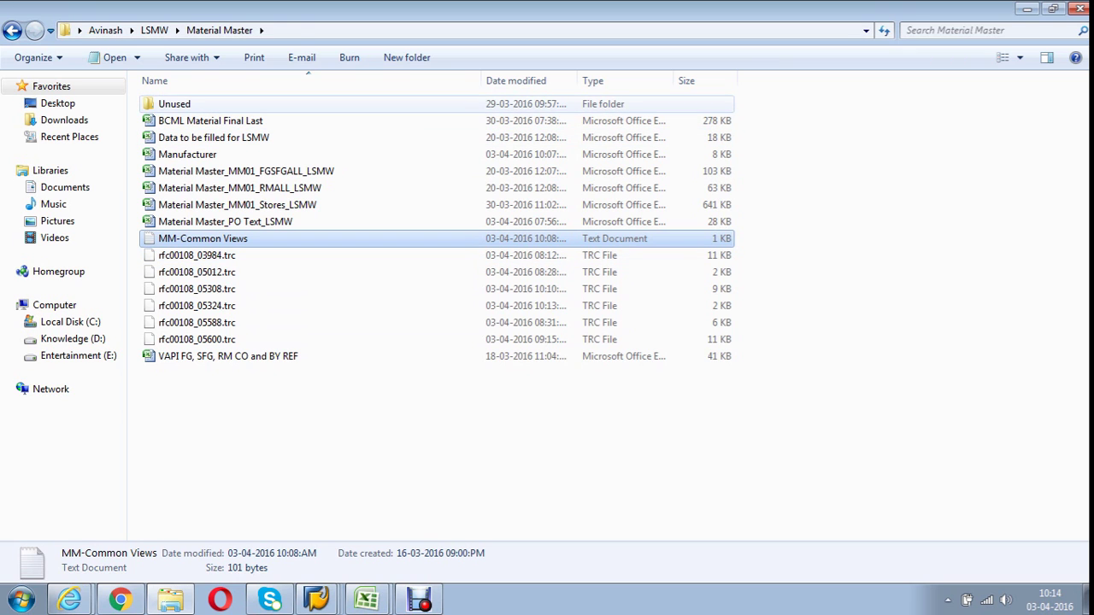
double_click(175, 104)
key(BackSpace)
key(BackSpace)
key(BackSpace)
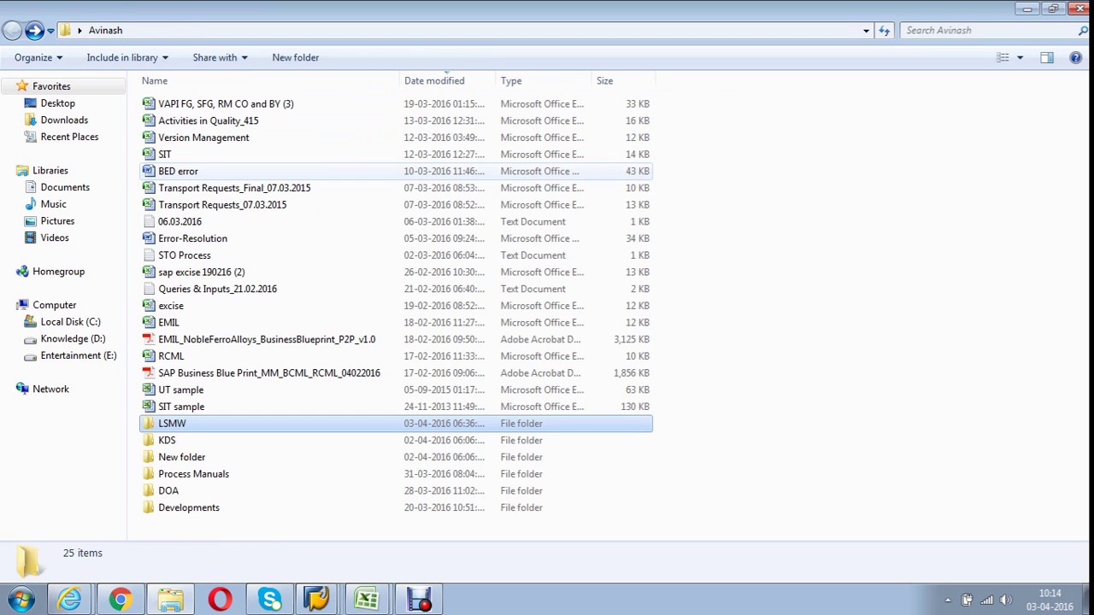
key(Return)
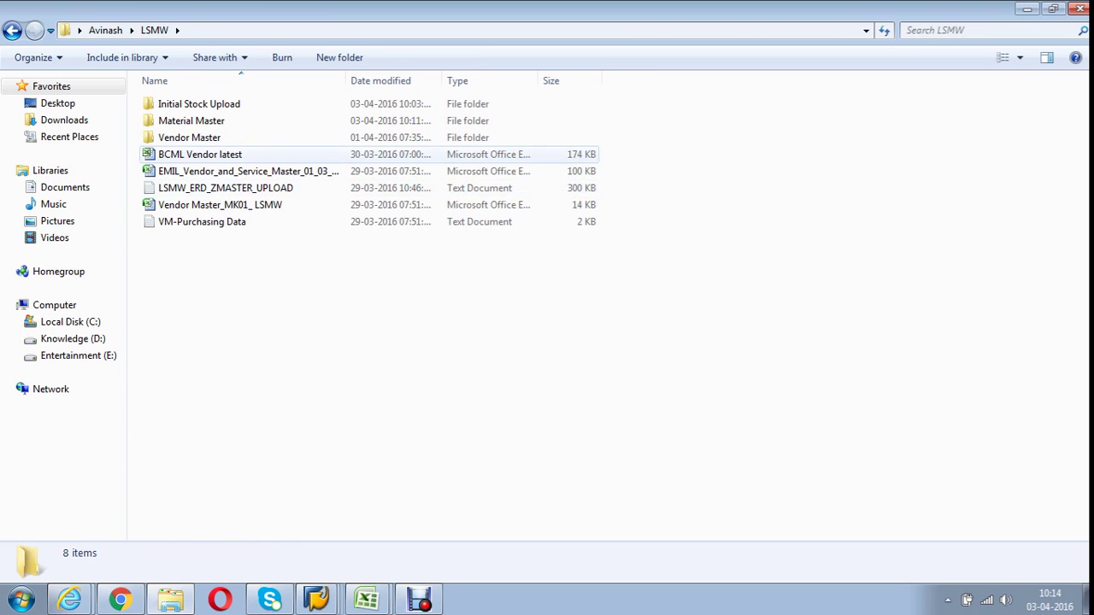
key(BackSpace)
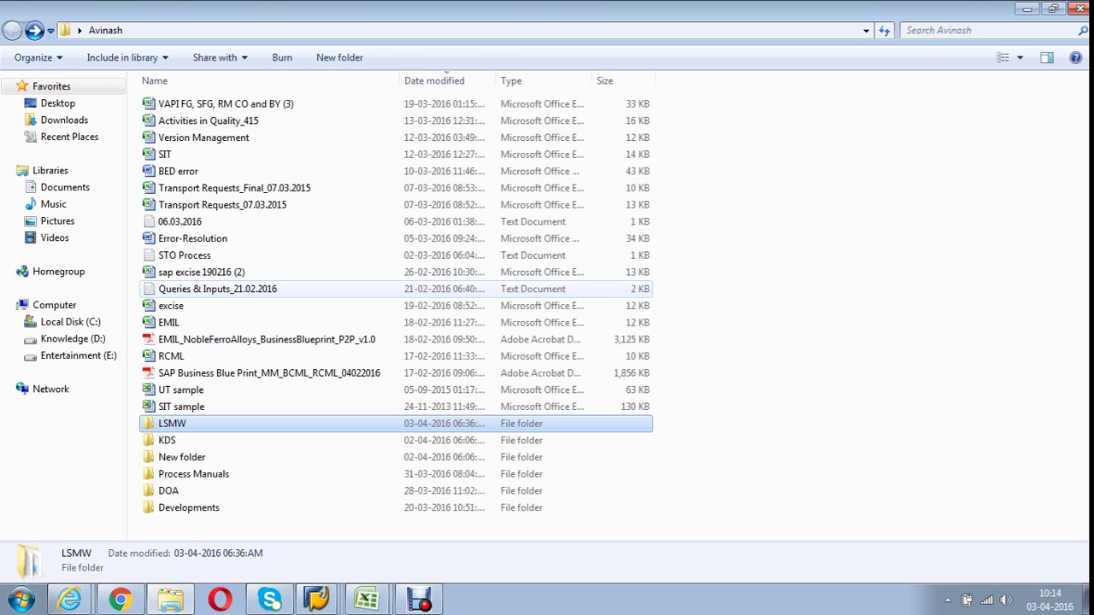
key(alt+F4)
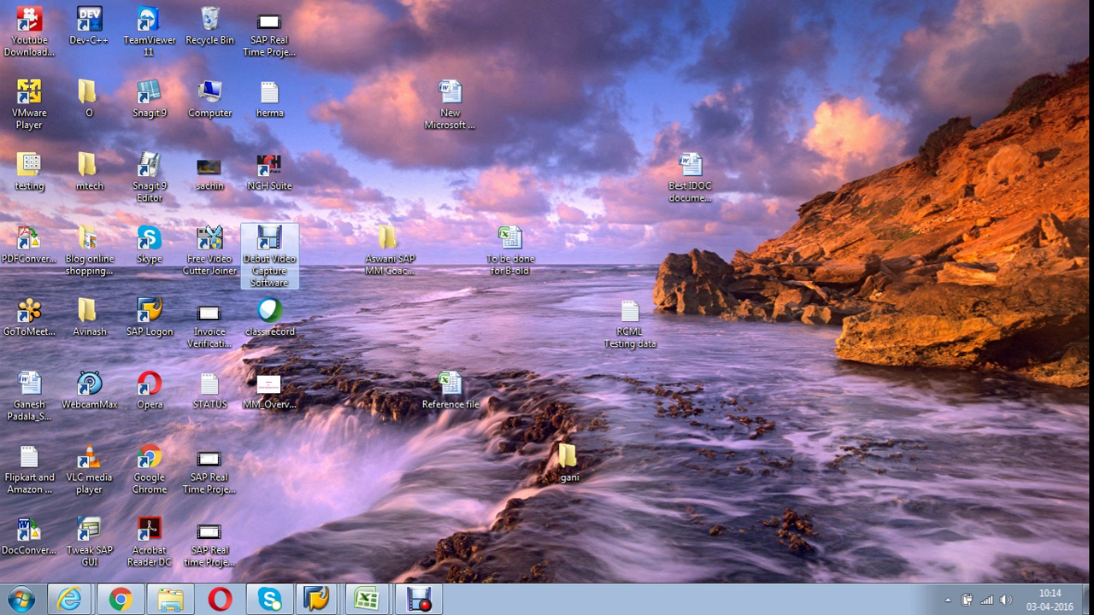
- Create a new desktop text document named Manufacturer
right_click(609, 43)
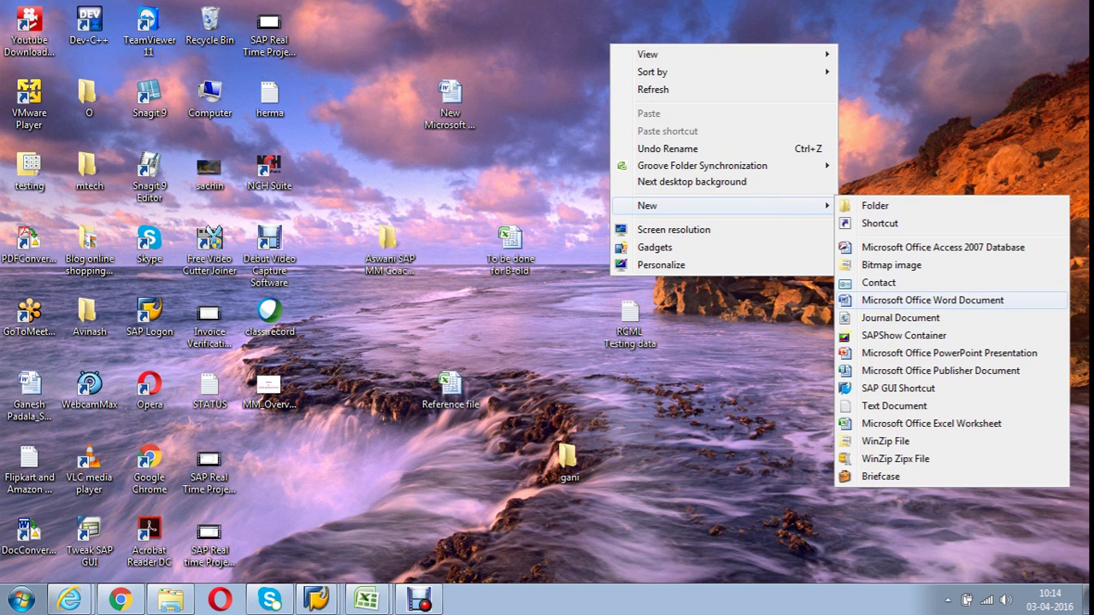
click(893, 405)
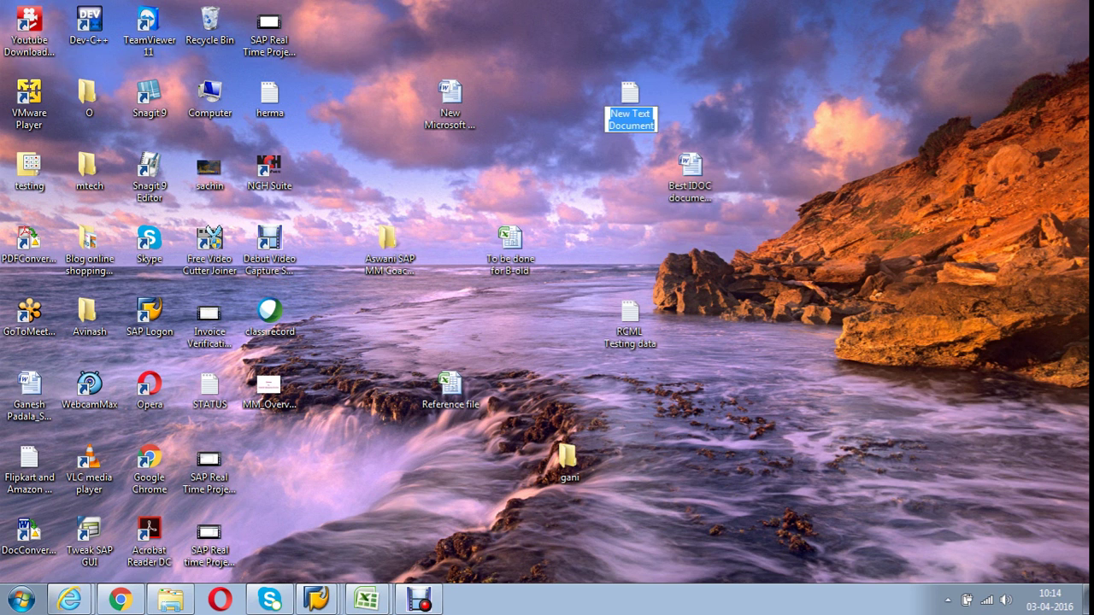
text(m)
key(BackSpace)
text(Manufacturer)
key(Return)
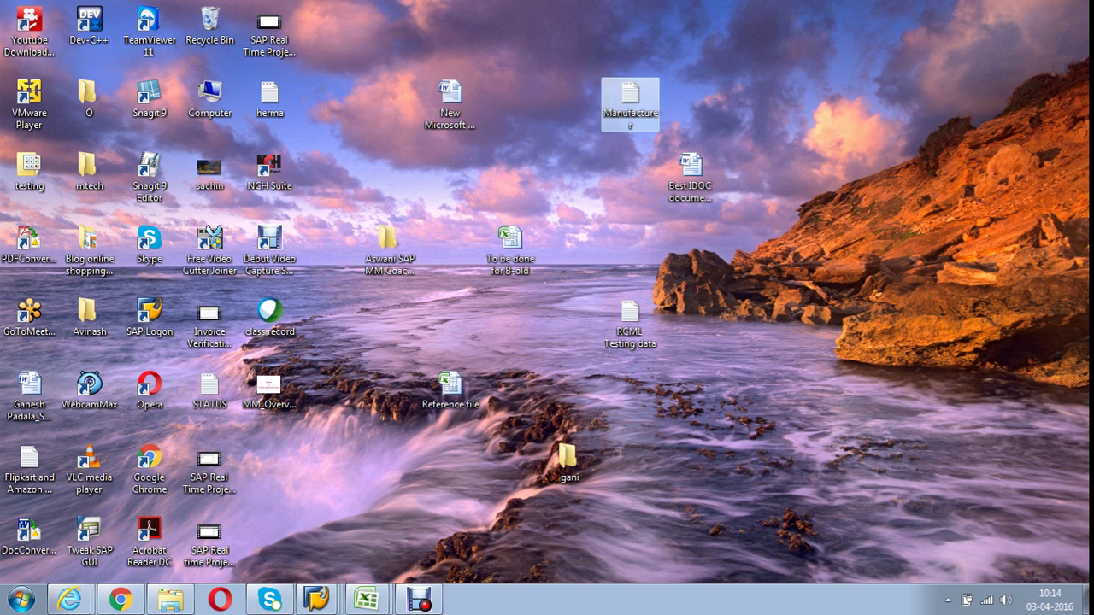
- Paste the copied MATNR/MFRNR table into Manufacturer and close Notepad
key(Return)
key(ctrl+v)
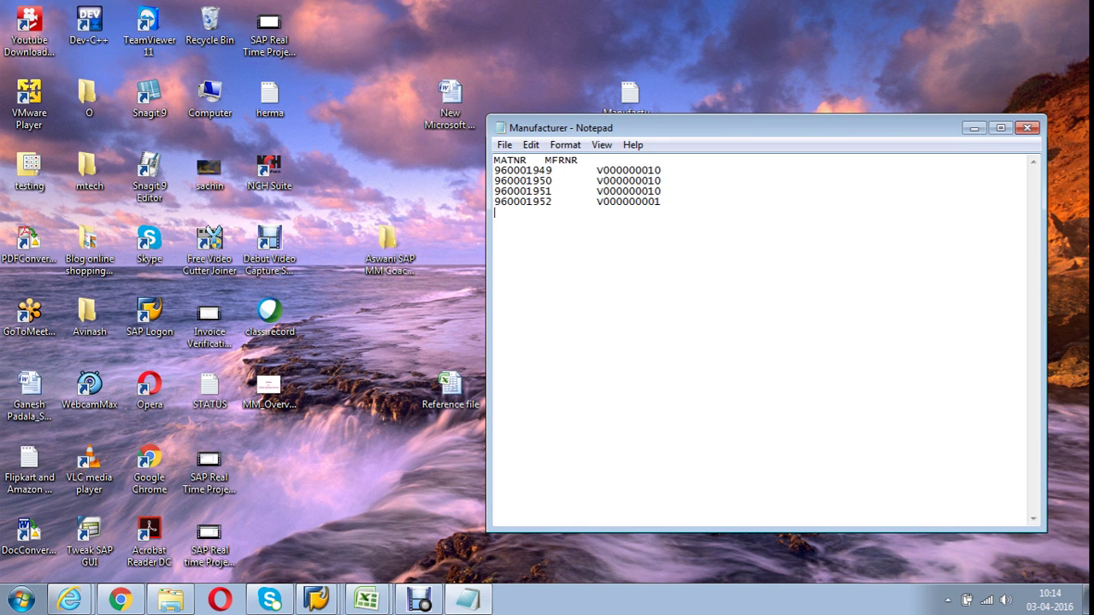
click(1027, 127)
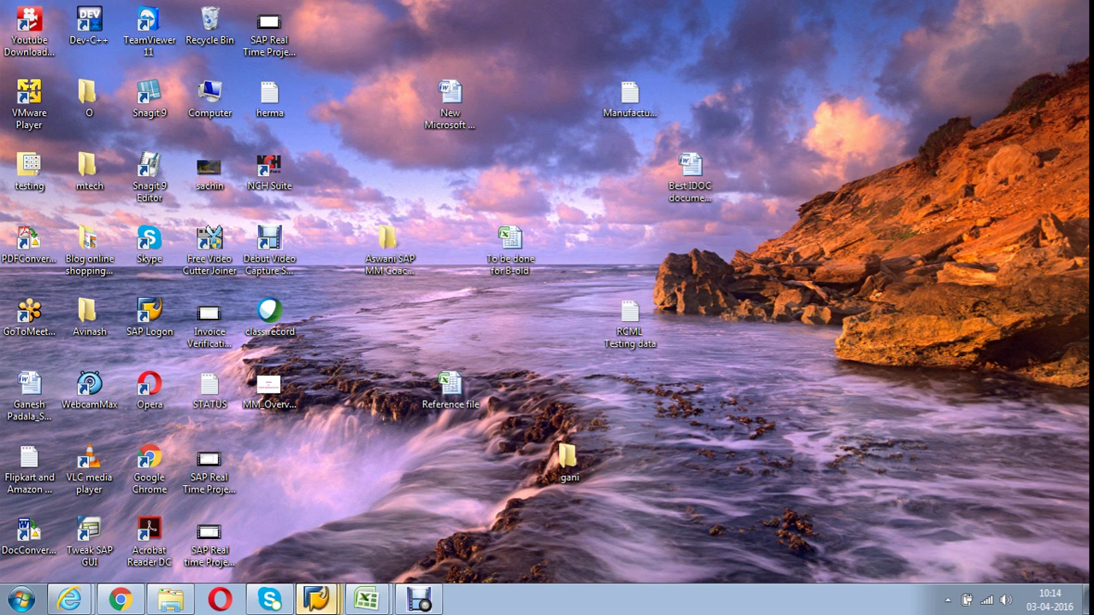
- Select the General Material Data (MARA) table for import from file
click(317, 599)
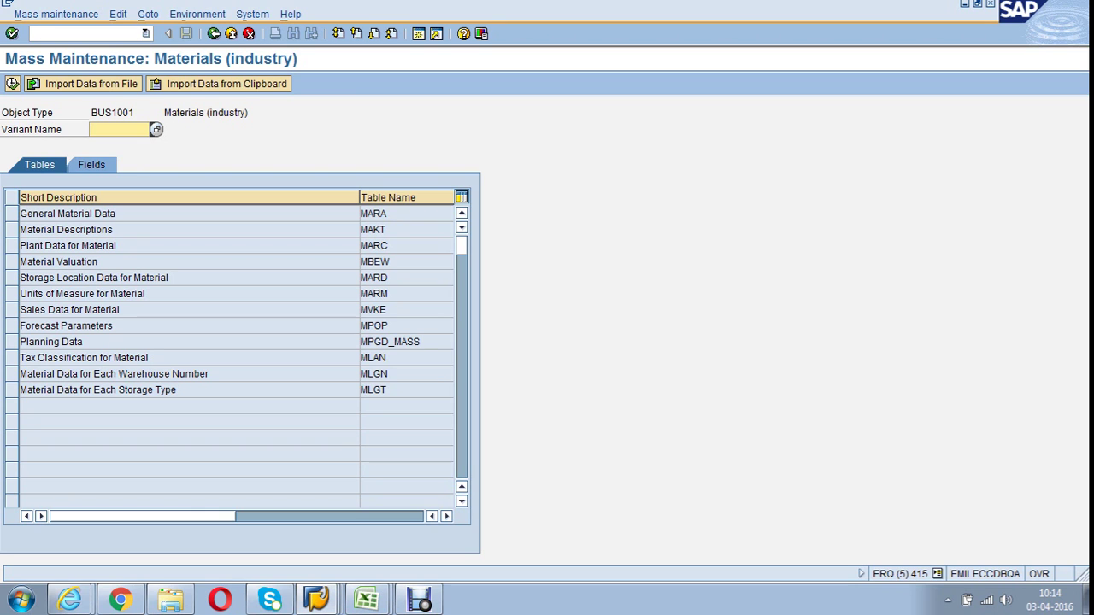
click(11, 214)
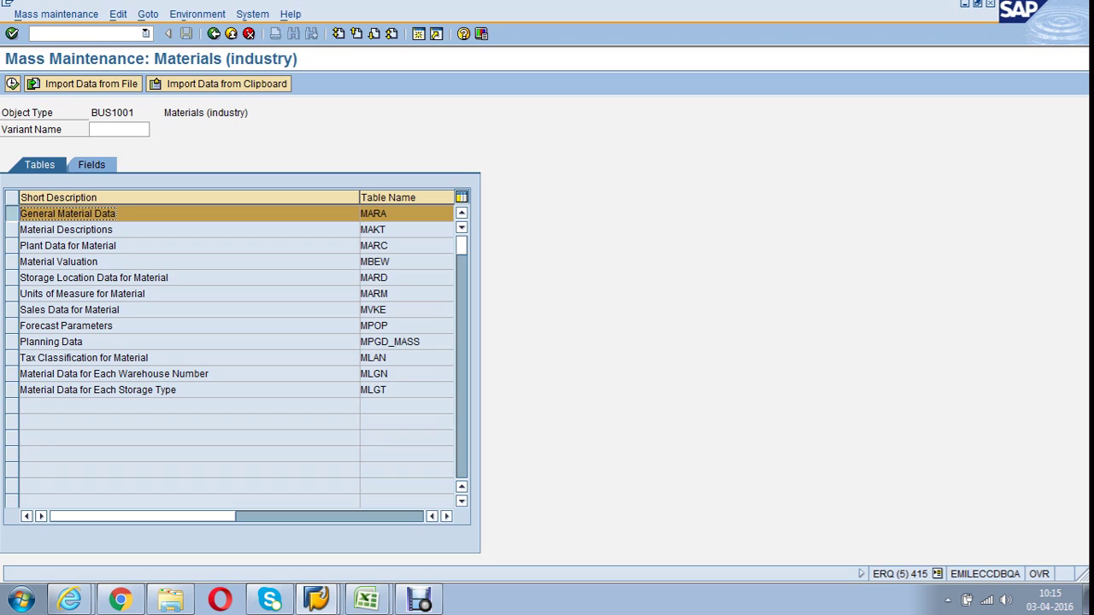
click(84, 84)
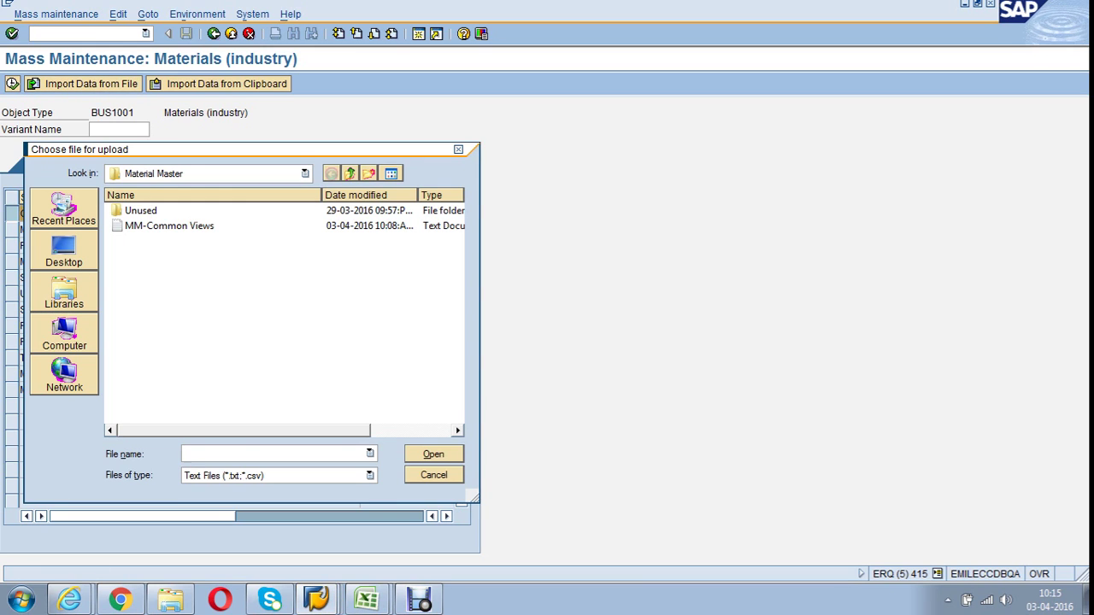
- Choose the Manufacturer text file on the Desktop as the upload file
click(64, 251)
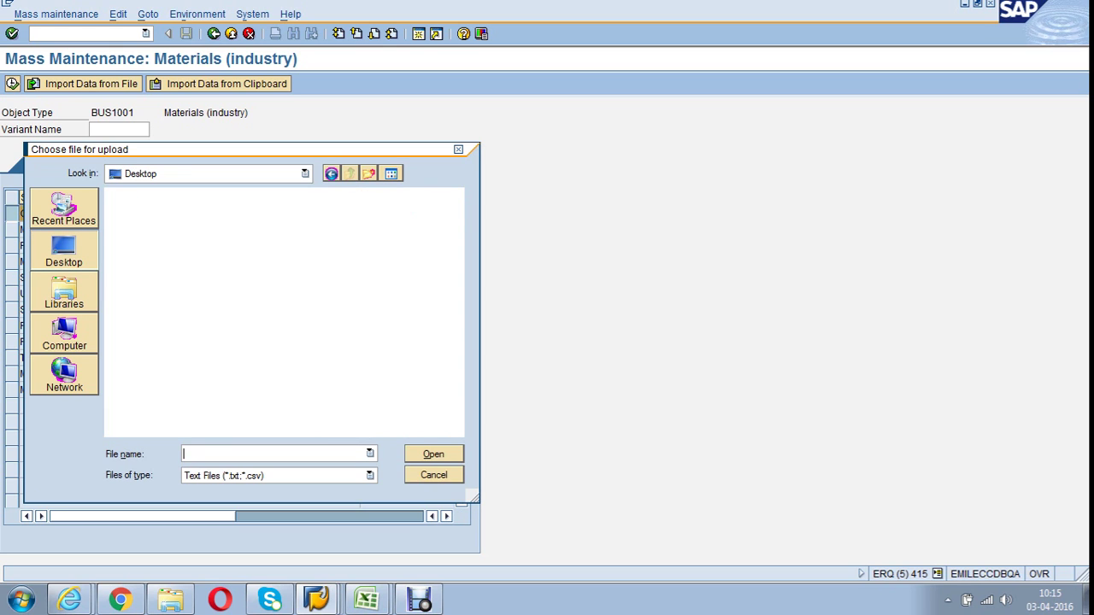
scroll(282, 312, down, 5)
scroll(282, 312, down, 2)
scroll(282, 312, down, 1)
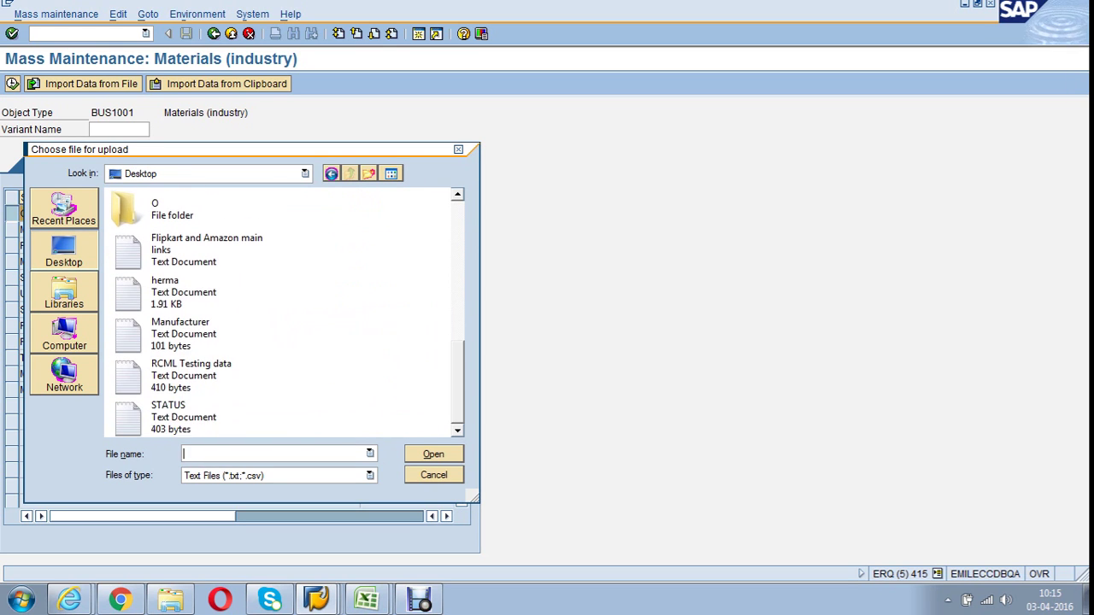
click(180, 333)
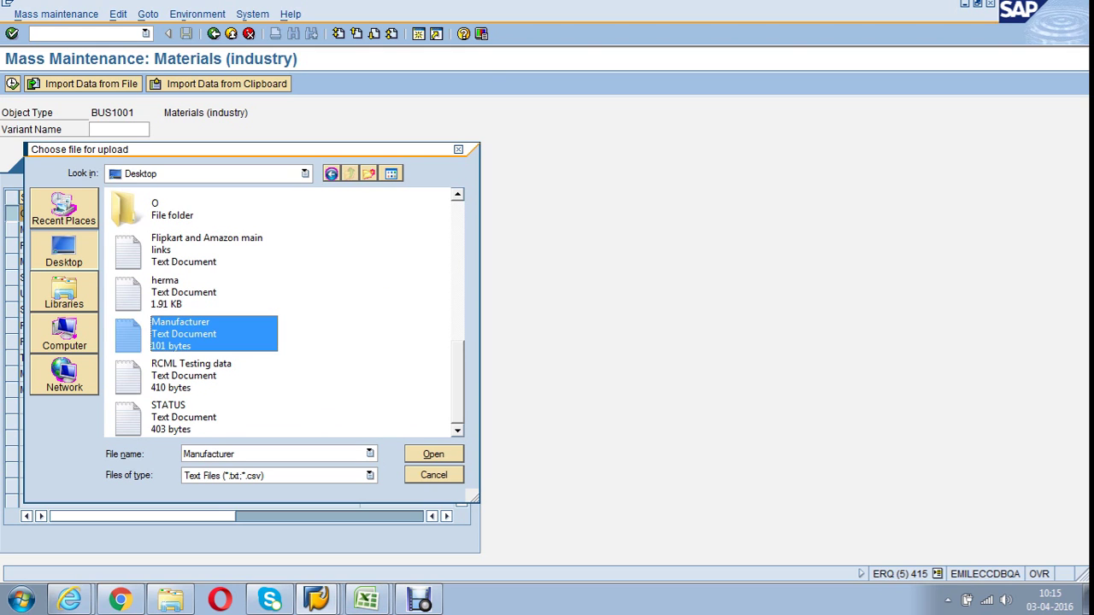
click(433, 454)
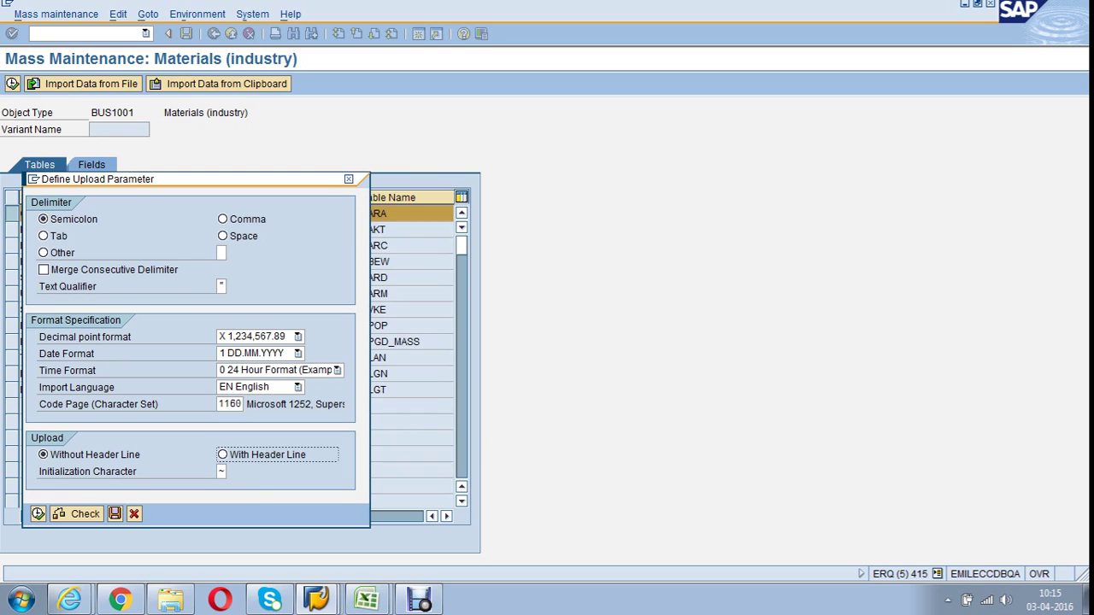
- Upload the file with Tab delimiter and no header line, previewing its four rows
click(42, 235)
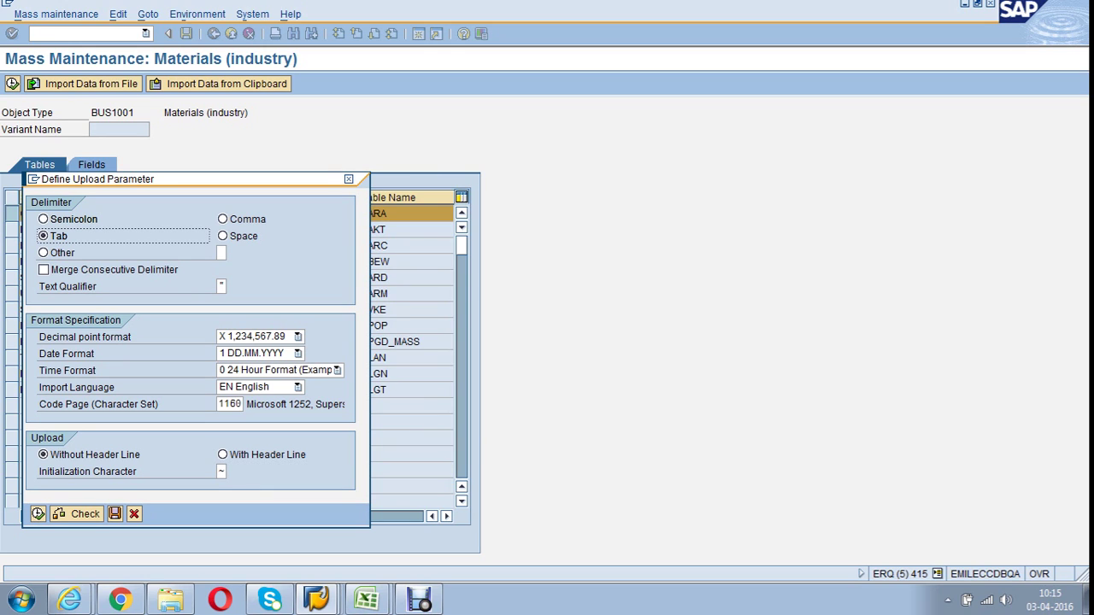
click(43, 454)
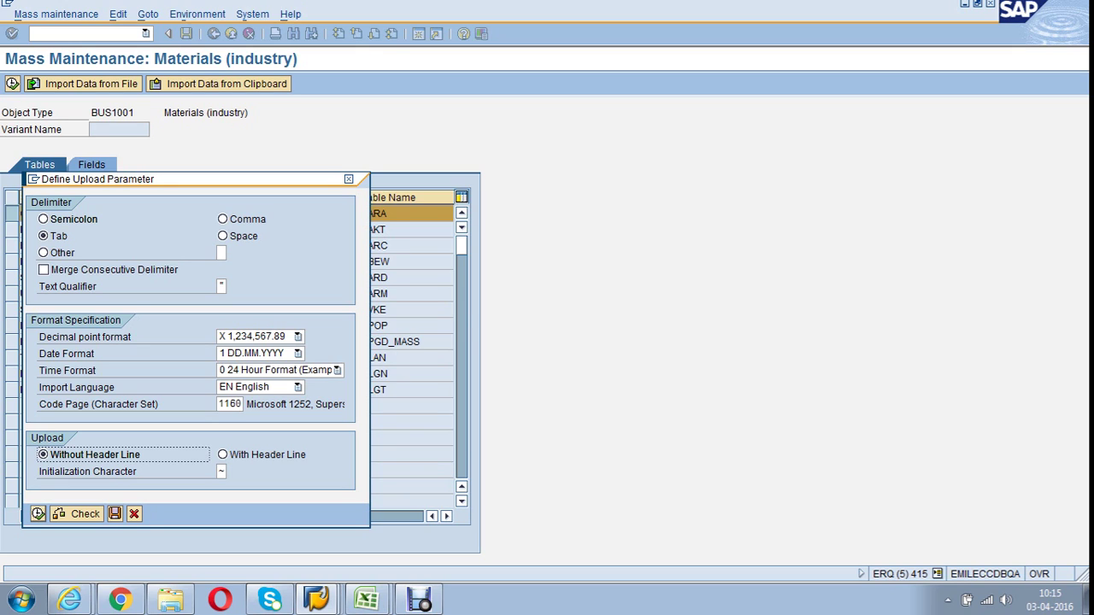
click(38, 513)
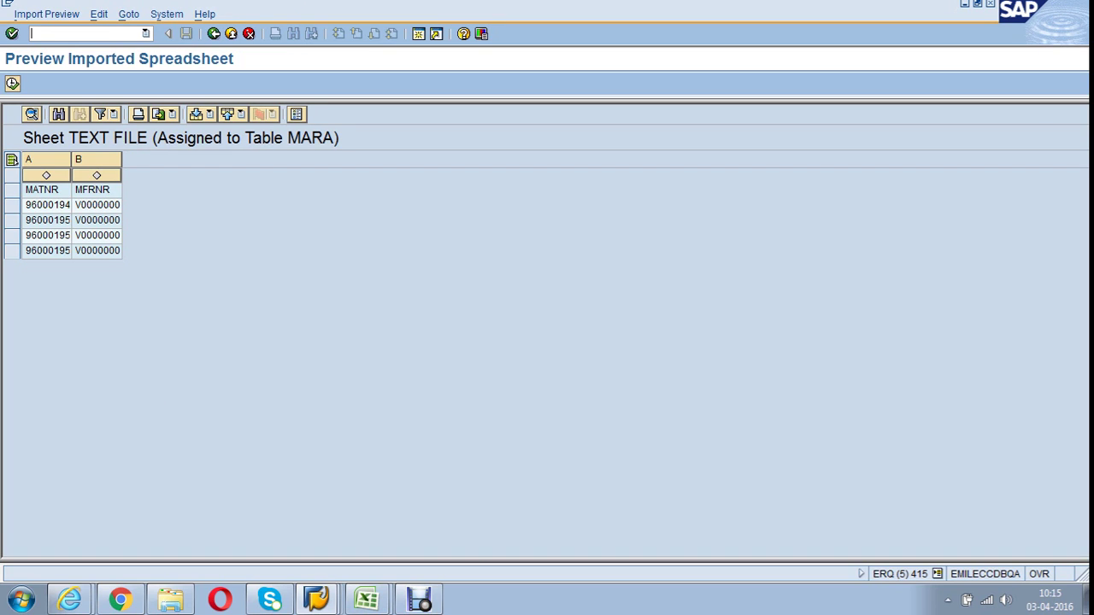
- Map column A to MATNR and column B to MFRNR, then transfer the four rows
drag(71, 175, 166, 175)
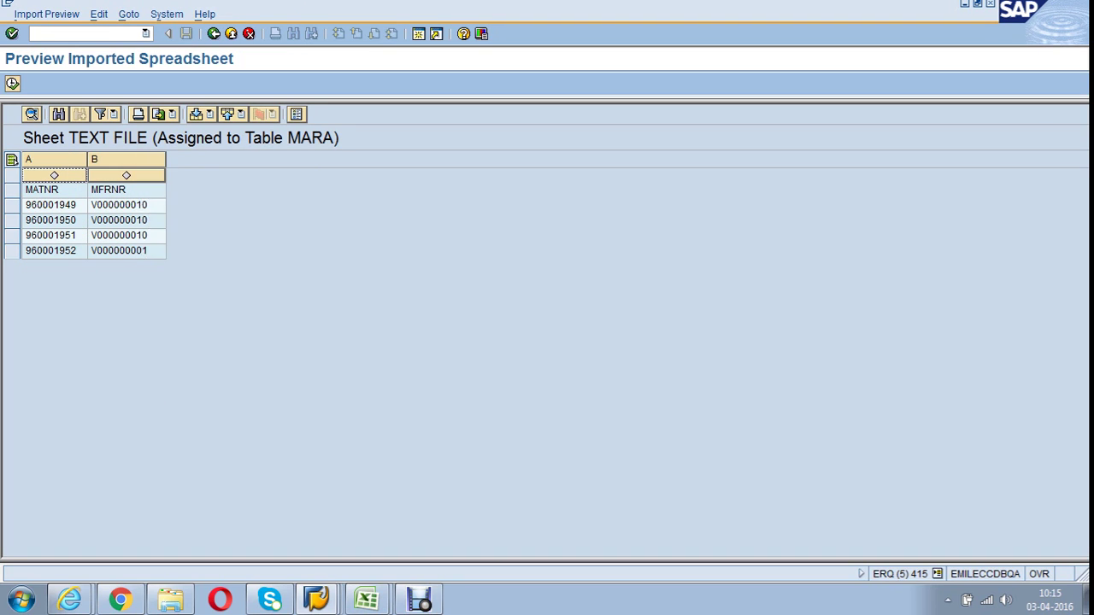
click(54, 176)
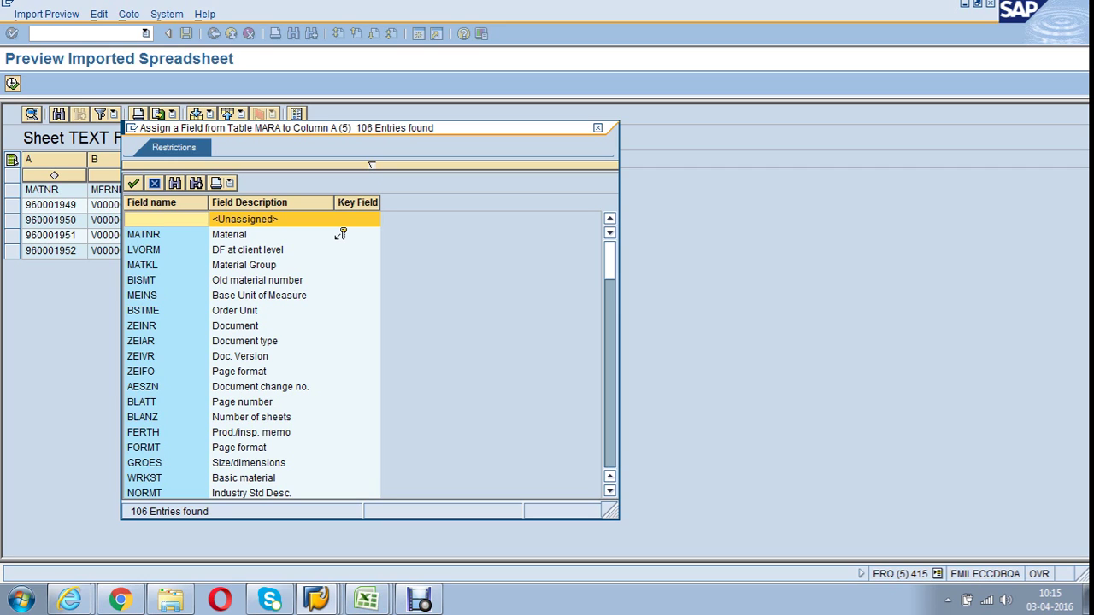
double_click(340, 234)
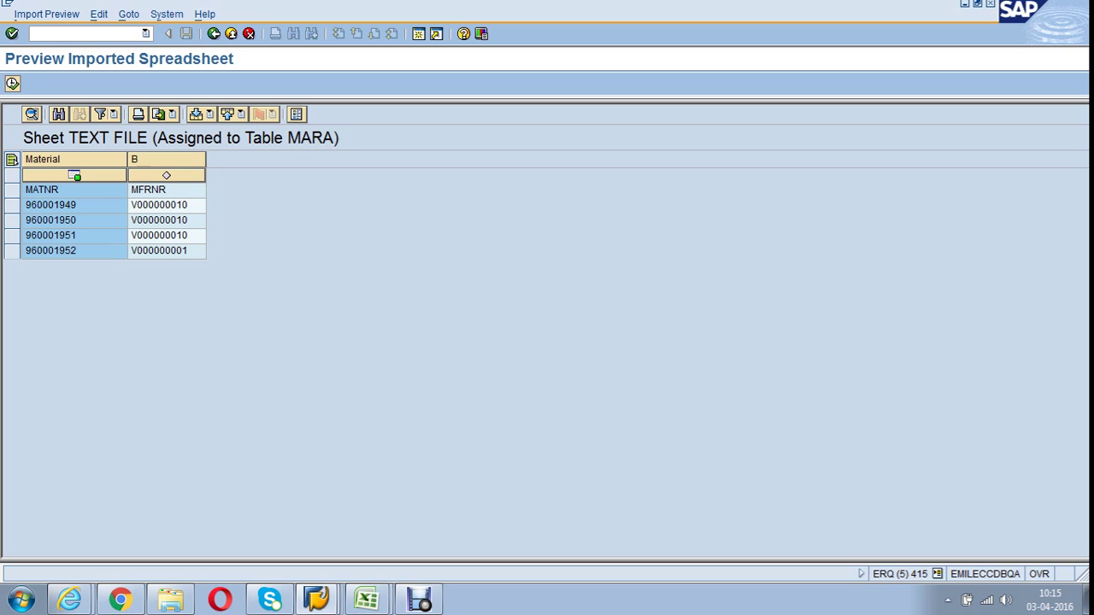
click(166, 176)
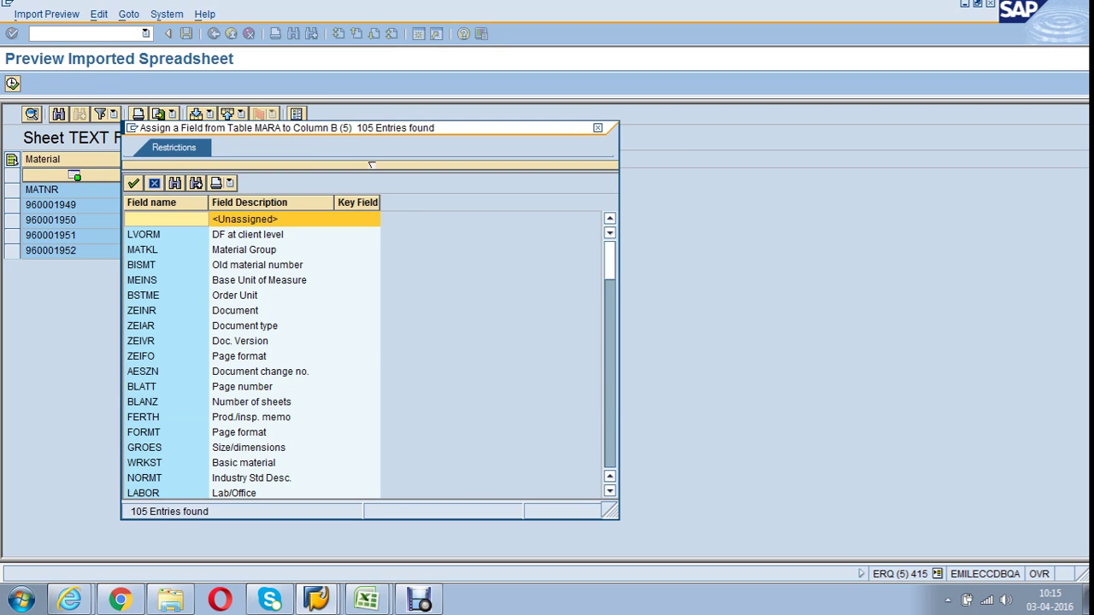
text(mfmr)
key(Return)
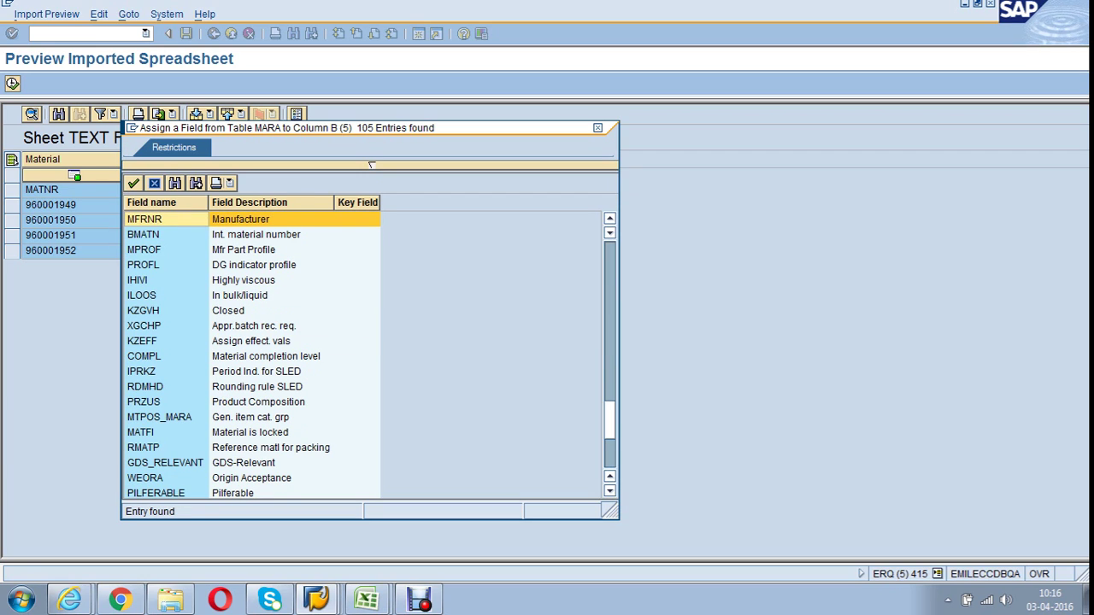
key(Return)
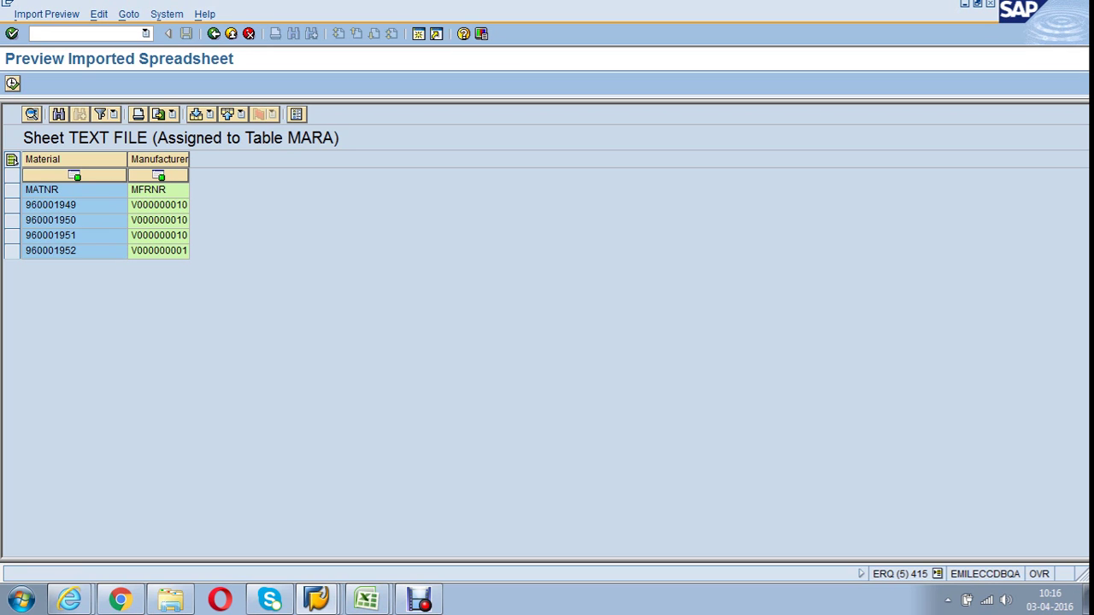
key(Return)
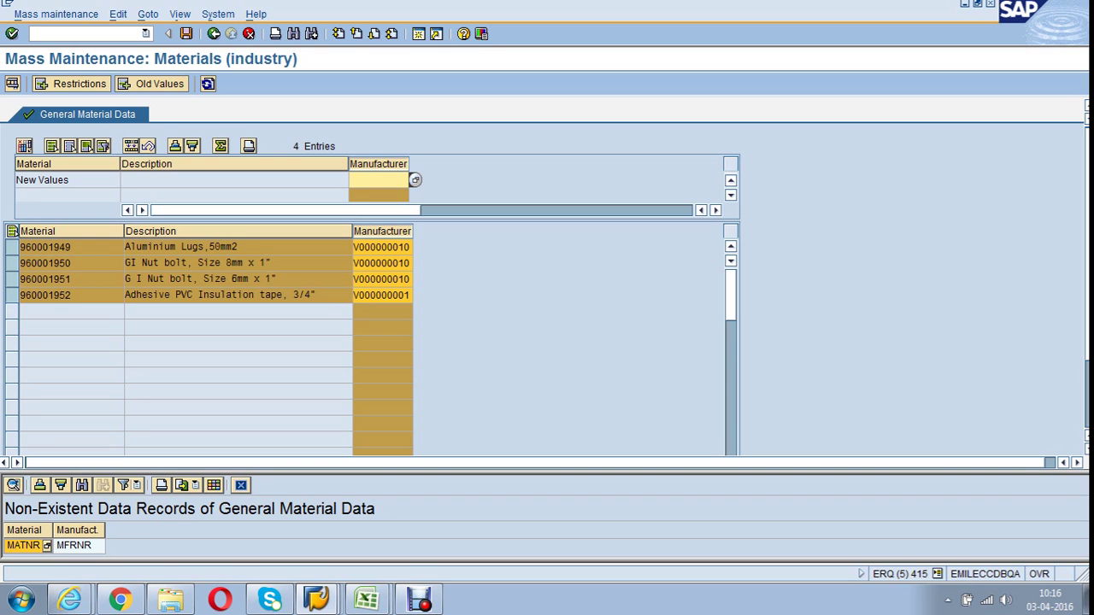
- Save the manufacturer changes and review the update log showing zero errors
key(ctrl+s)
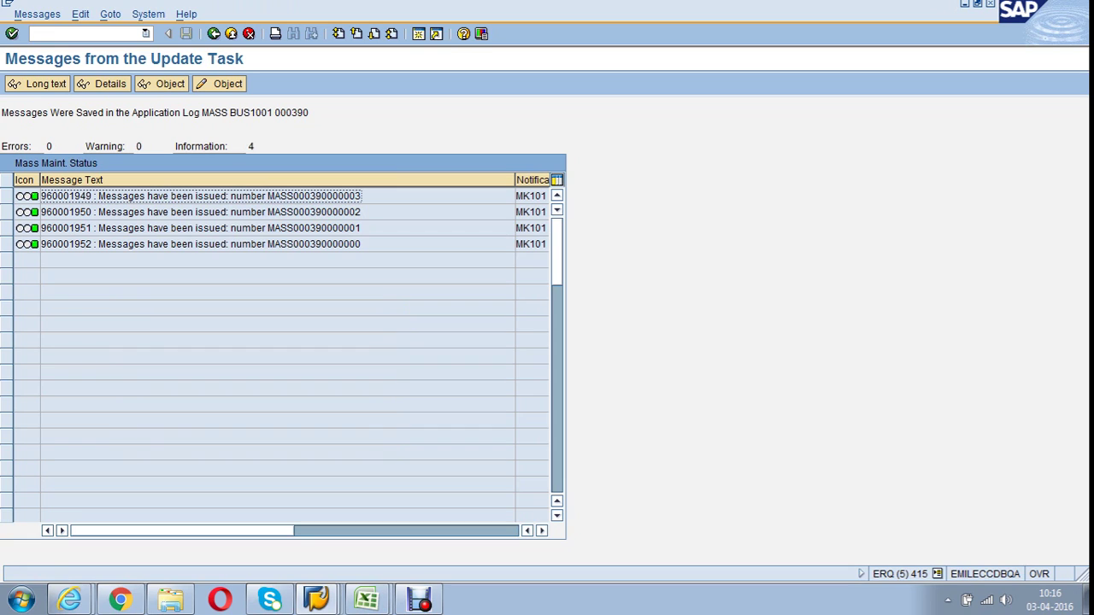
key(ctrl+shift+Right)
key(Left)
- Switch to Display Material with the /nMM03 transaction
key(ctrl+slash)
text(/nmm03)
key(Return)
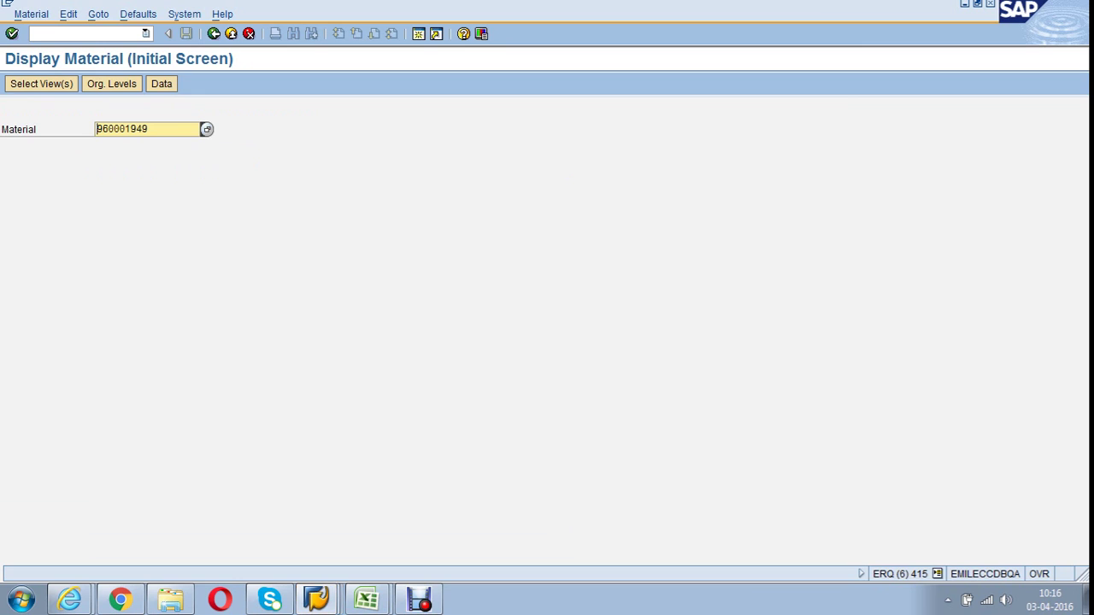
- Display material 960001949's Purchasing view for plant 2000, showing manufacturer V000000010
key(Return)
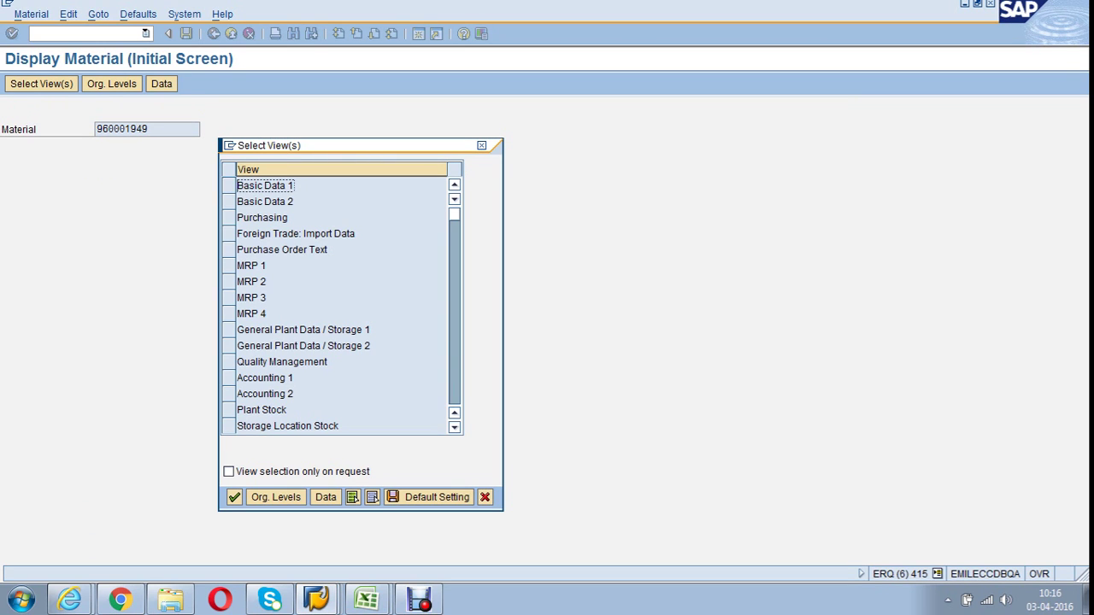
click(262, 217)
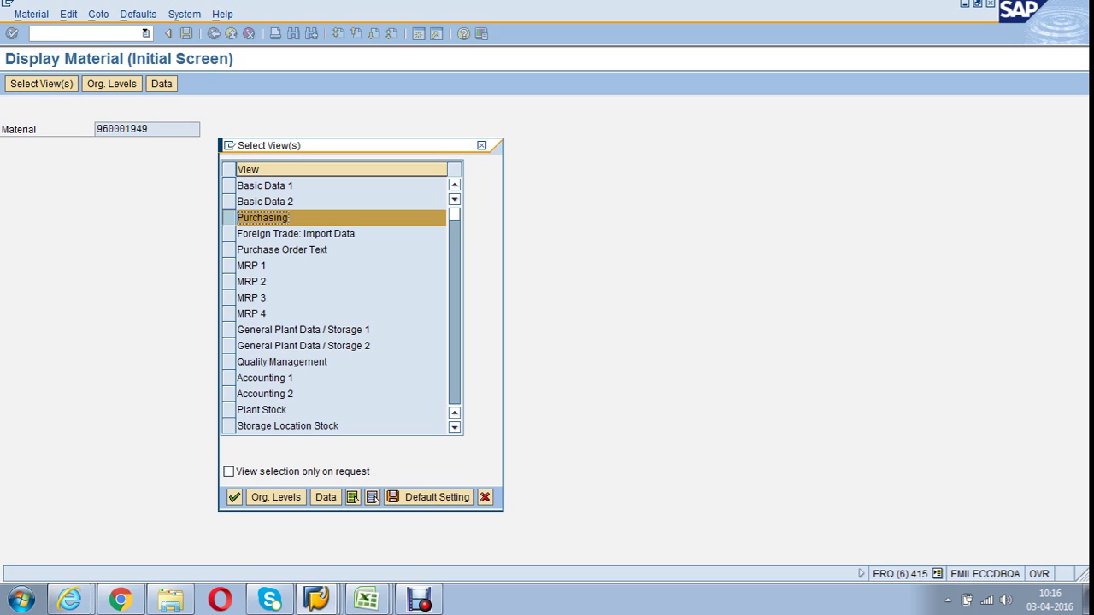
key(Return)
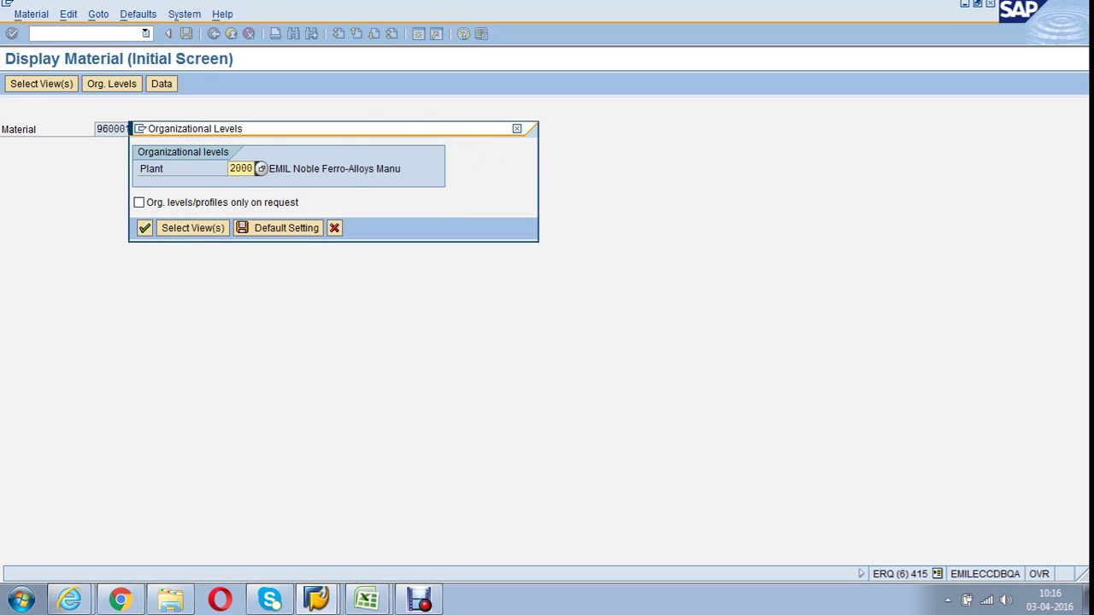
key(BackSpace)
key(BackSpace)
key(BackSpace)
key(BackSpace)
key(Return)
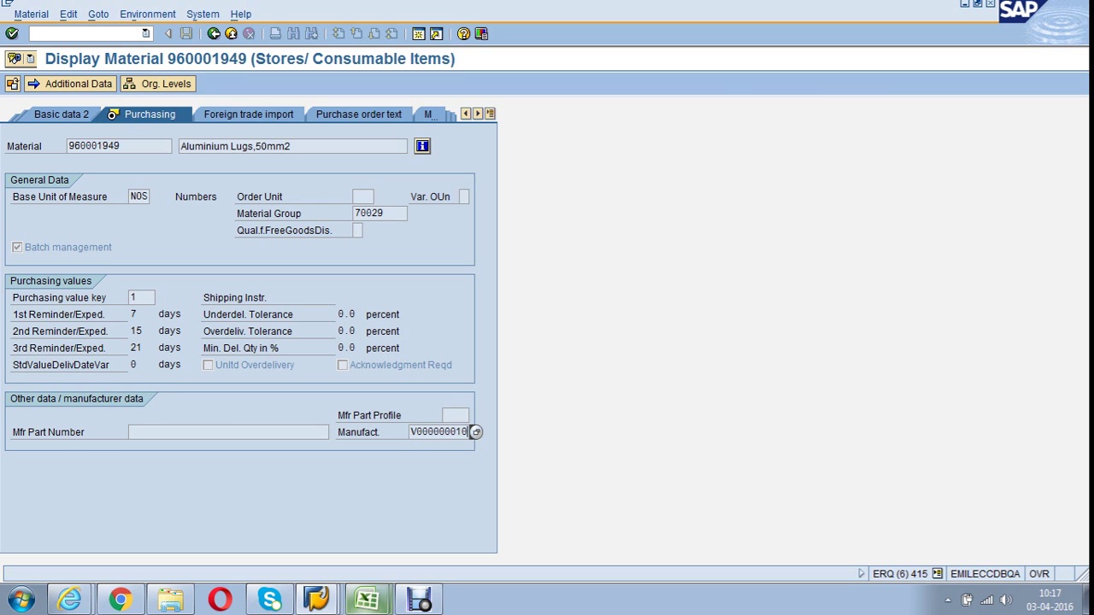
key(alt+Tab)
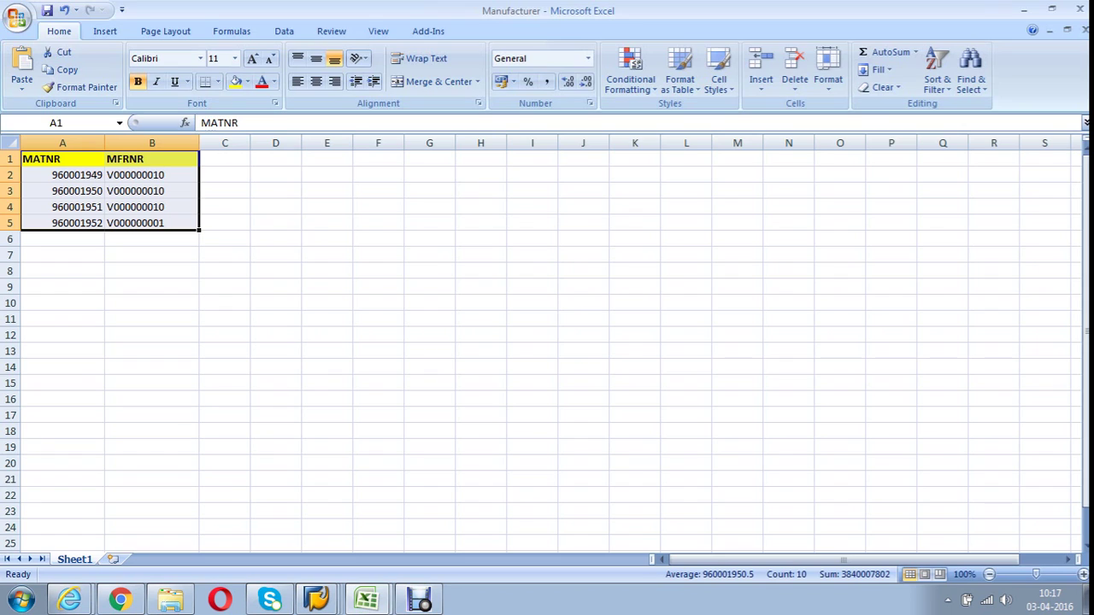
key(Down)
key(Right)
key(Left)
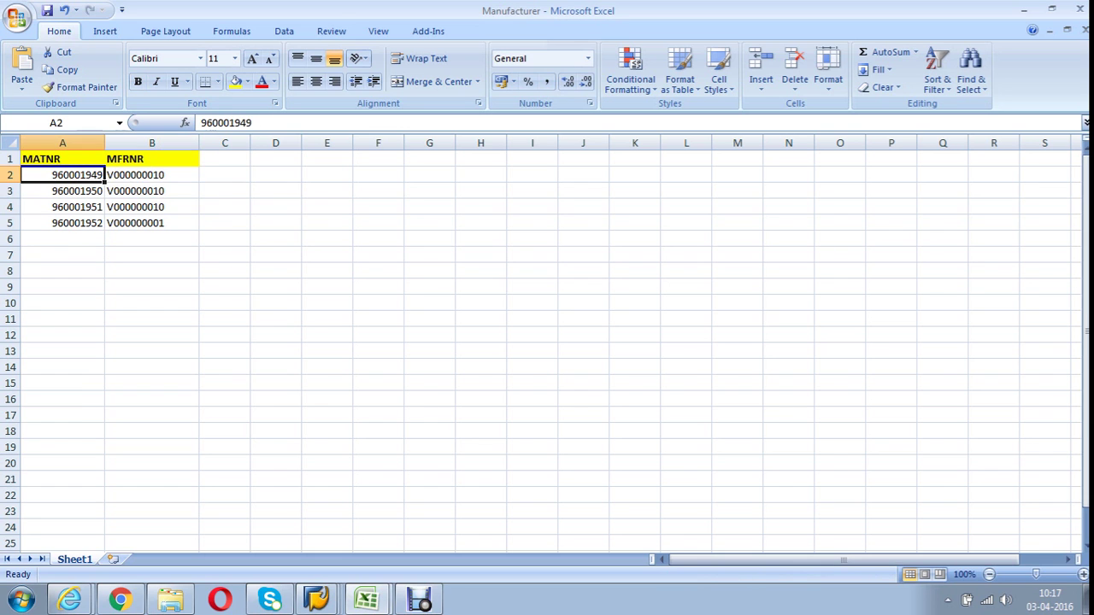
key(Right)
key(alt+Tab)
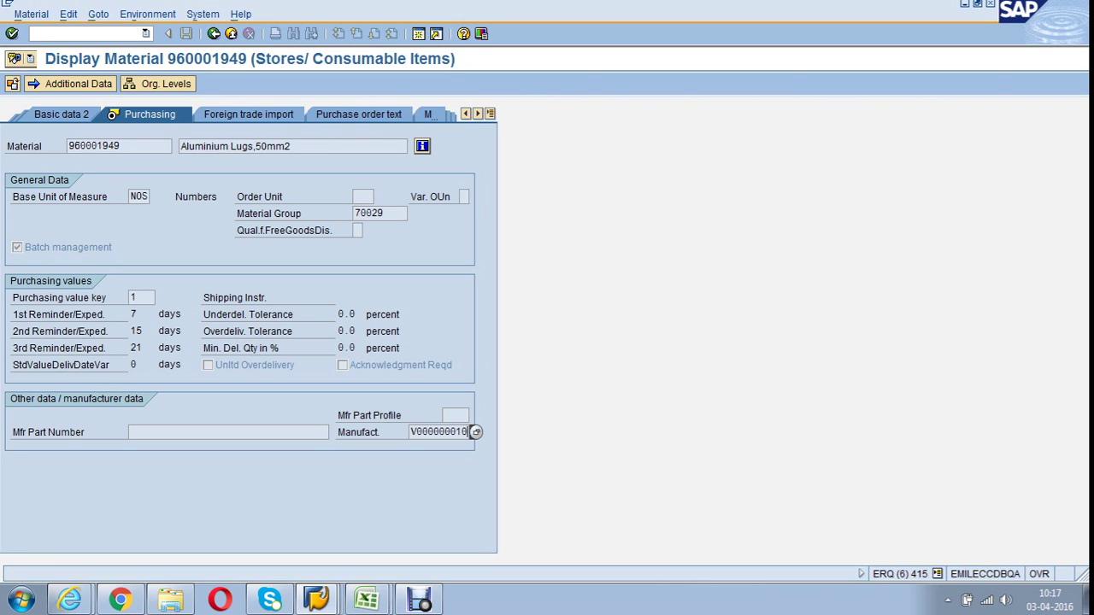
key(Home)
key(Up)
key(Tab)
click(419, 600)
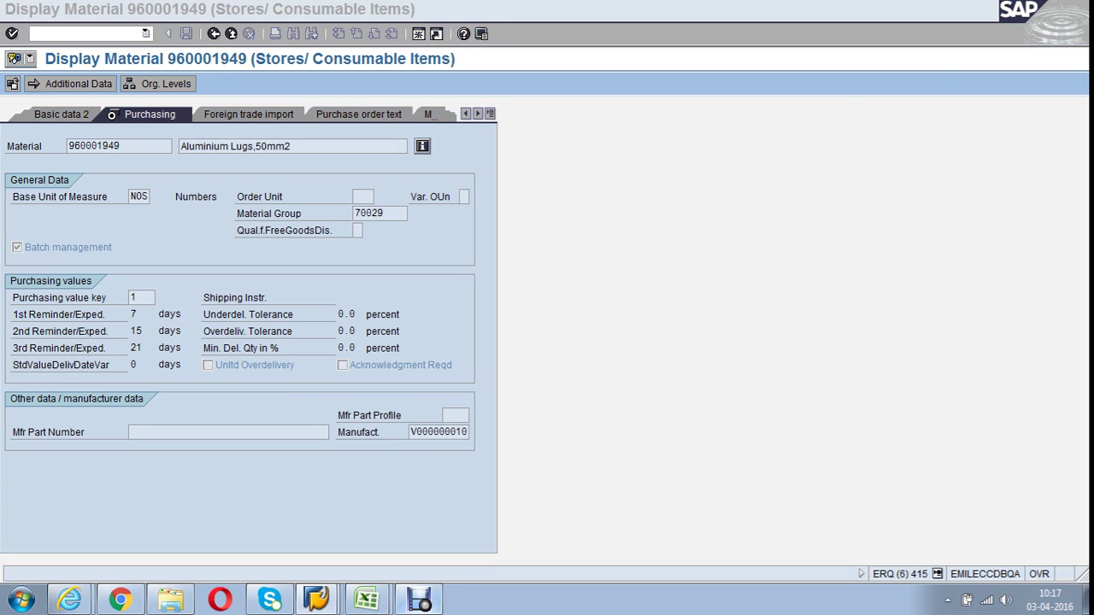